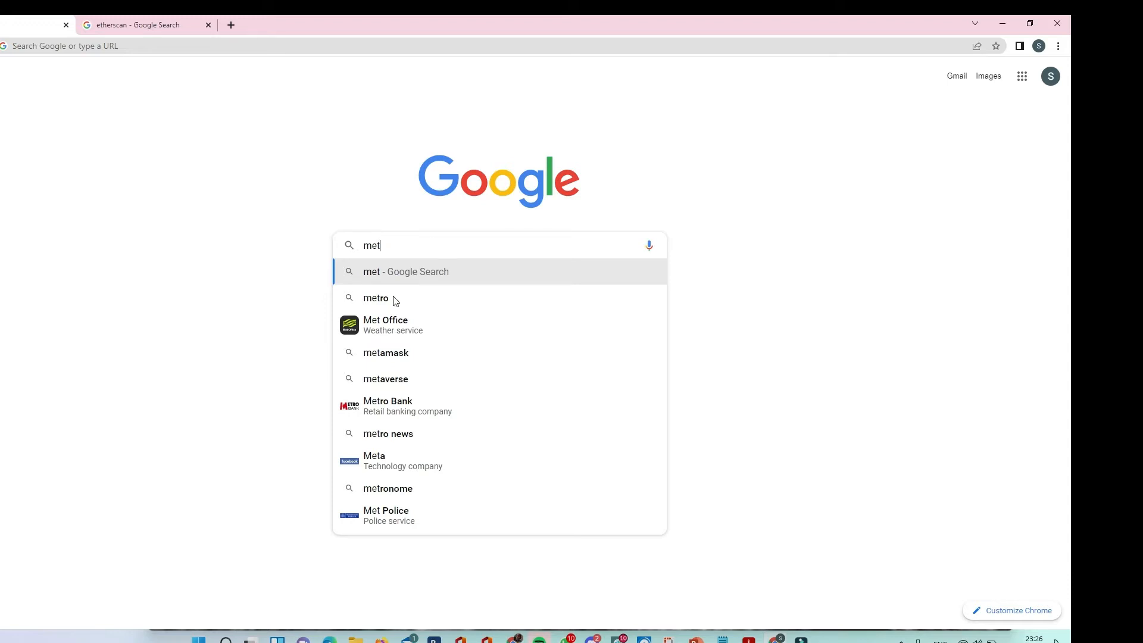
# Search Google for metamask, open the official metamask.io site and go to its download page.
pyautogui.click(381, 356)
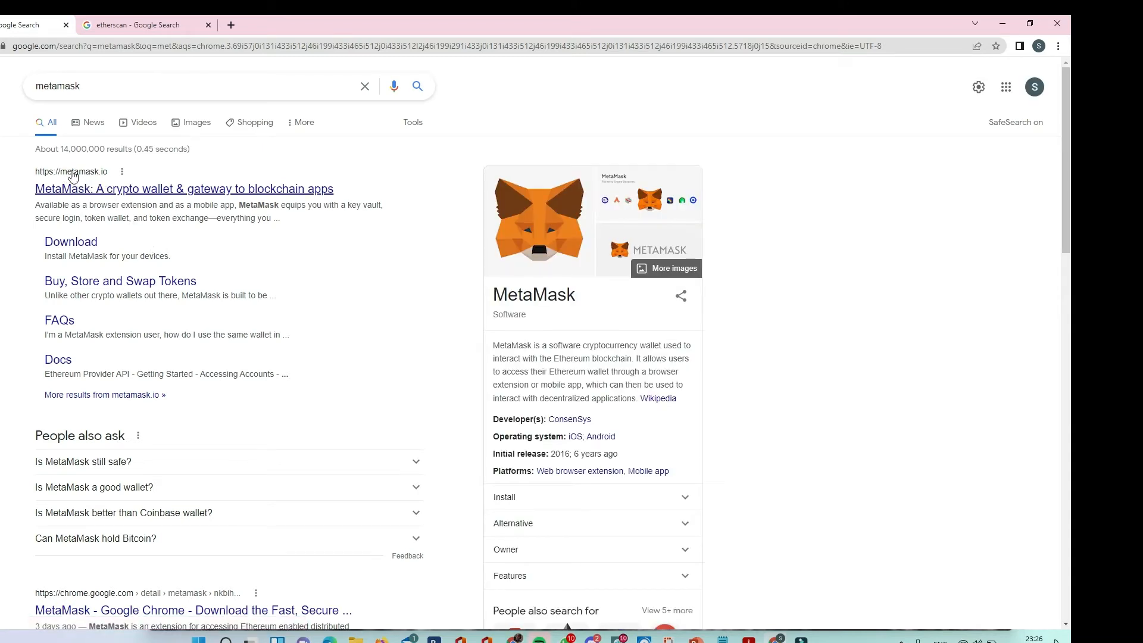
pyautogui.click(103, 192)
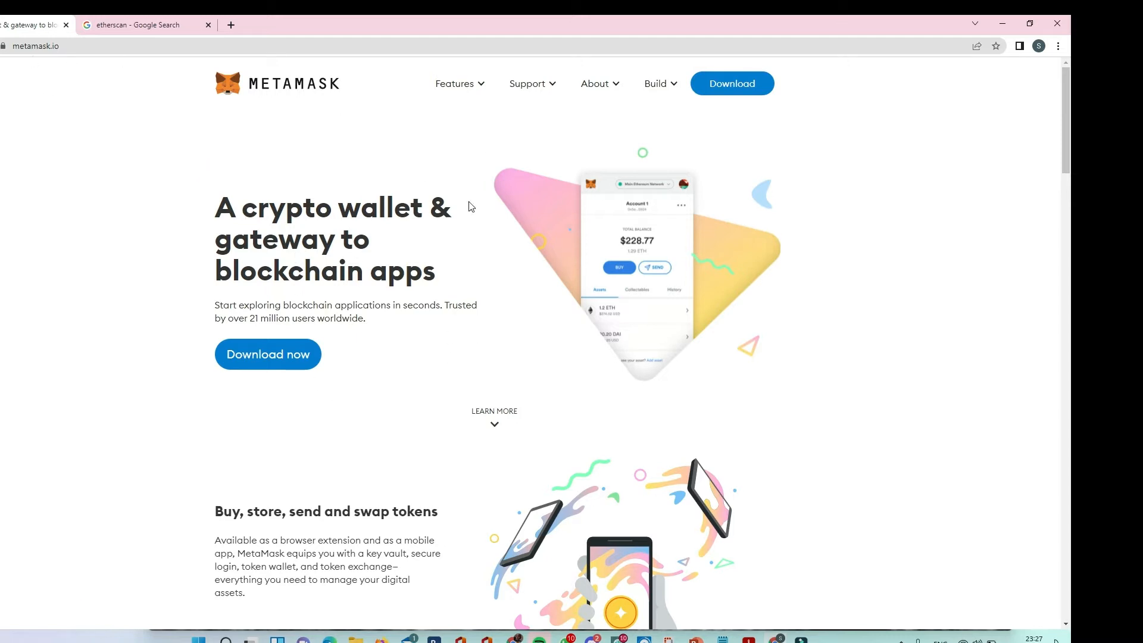
pyautogui.click(739, 88)
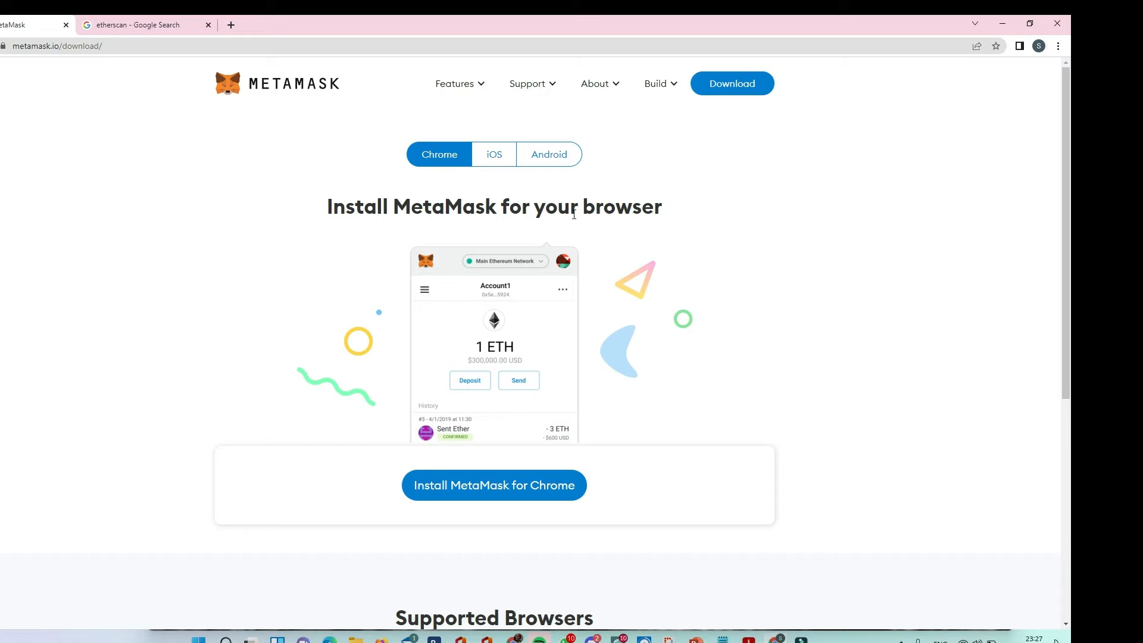
# Install the MetaMask extension for Chrome from the Chrome Web Store and approve its permissions.
pyautogui.click(481, 496)
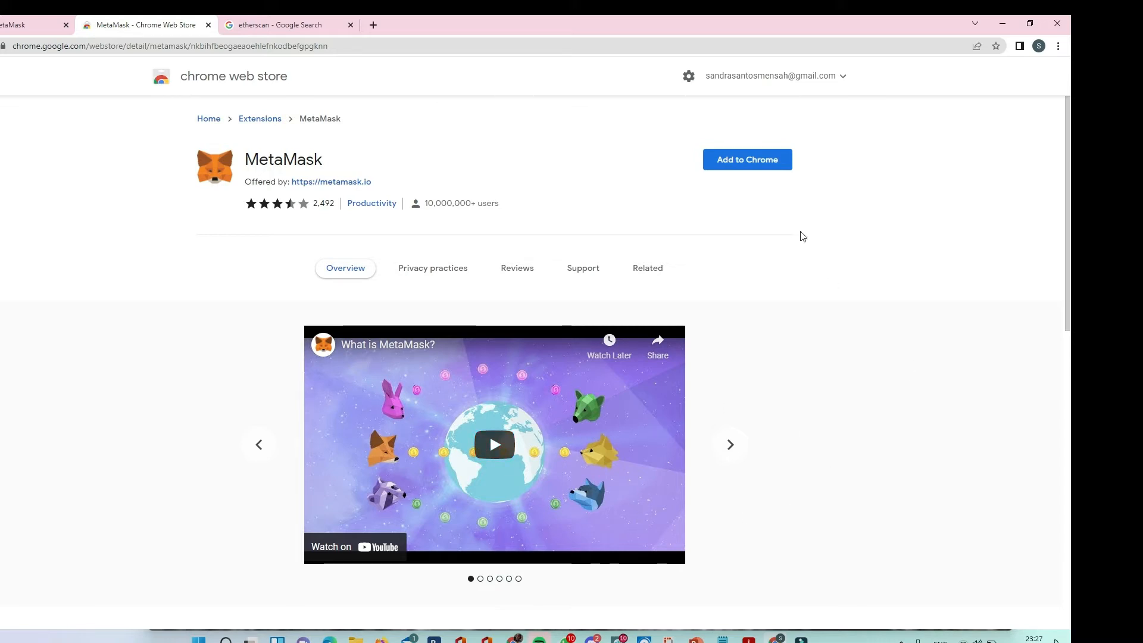
pyautogui.click(756, 171)
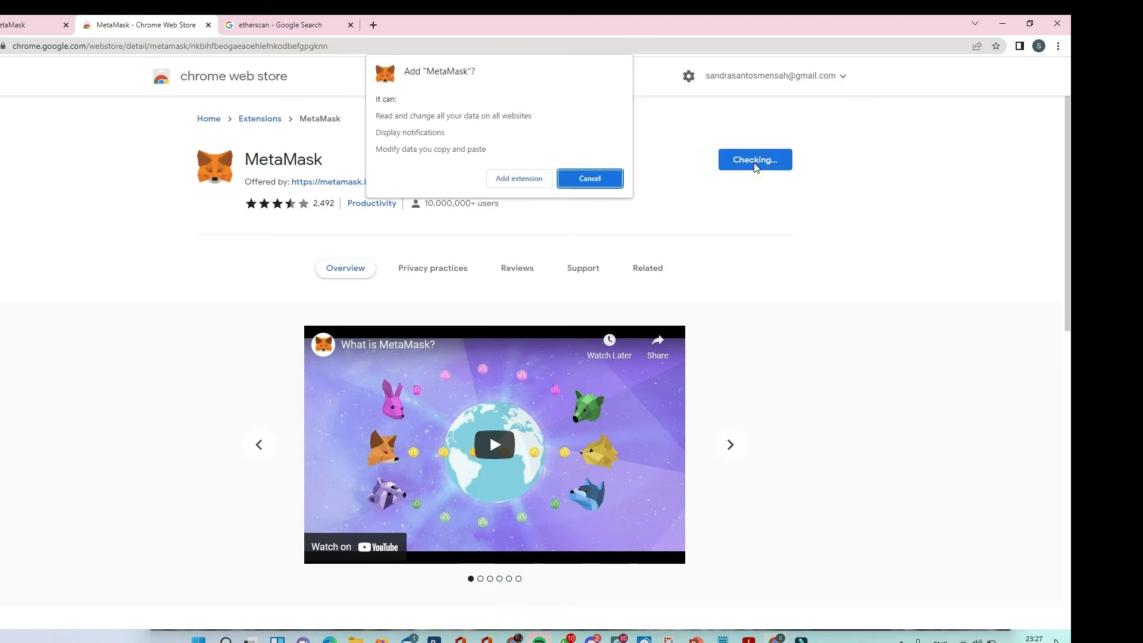
pyautogui.click(505, 180)
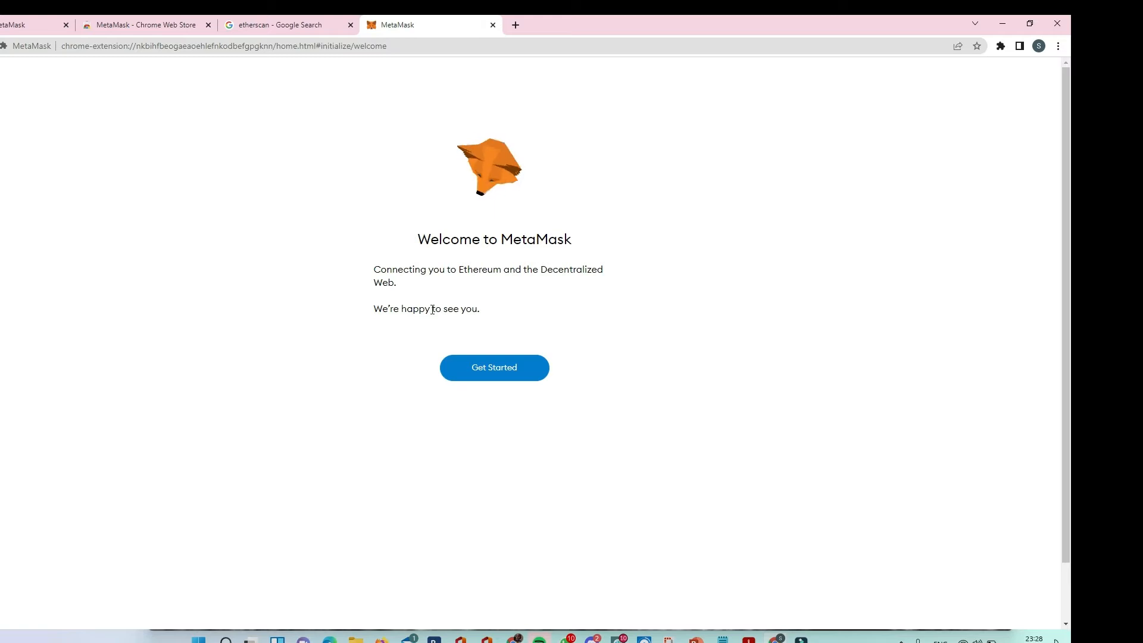
# Start creating a new MetaMask wallet and agree to share usage data.
pyautogui.click(506, 371)
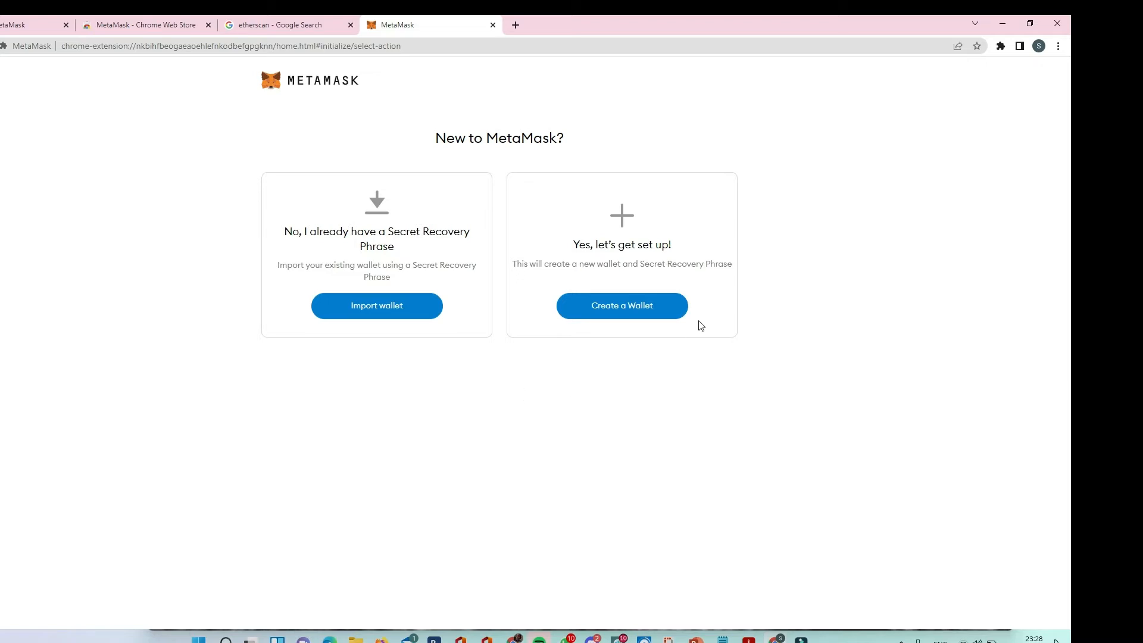
pyautogui.click(632, 316)
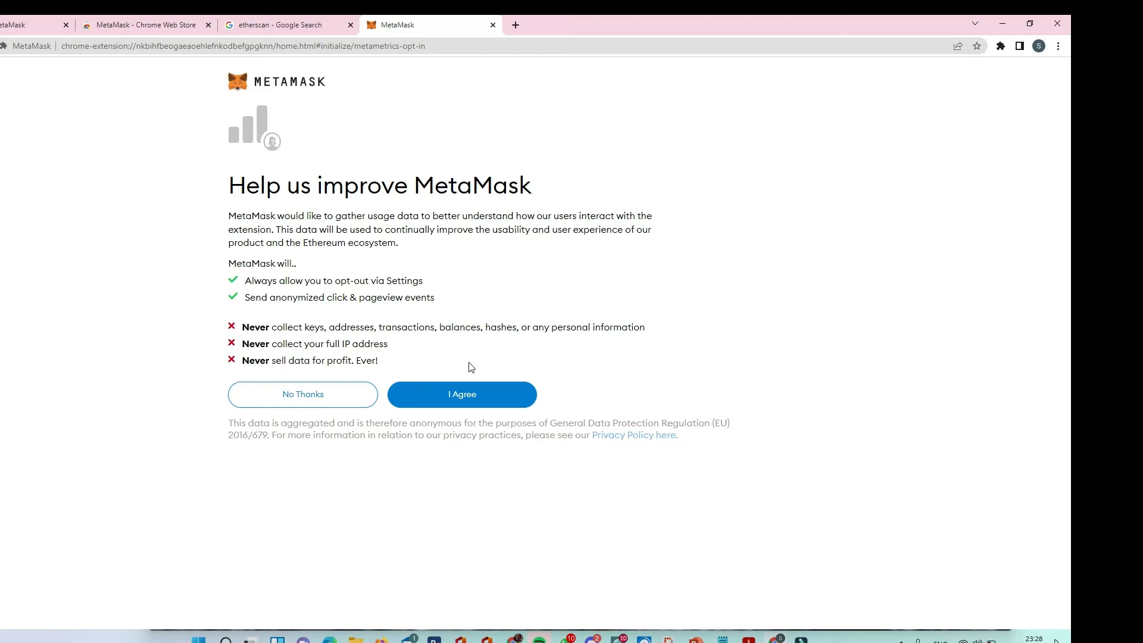
pyautogui.click(470, 396)
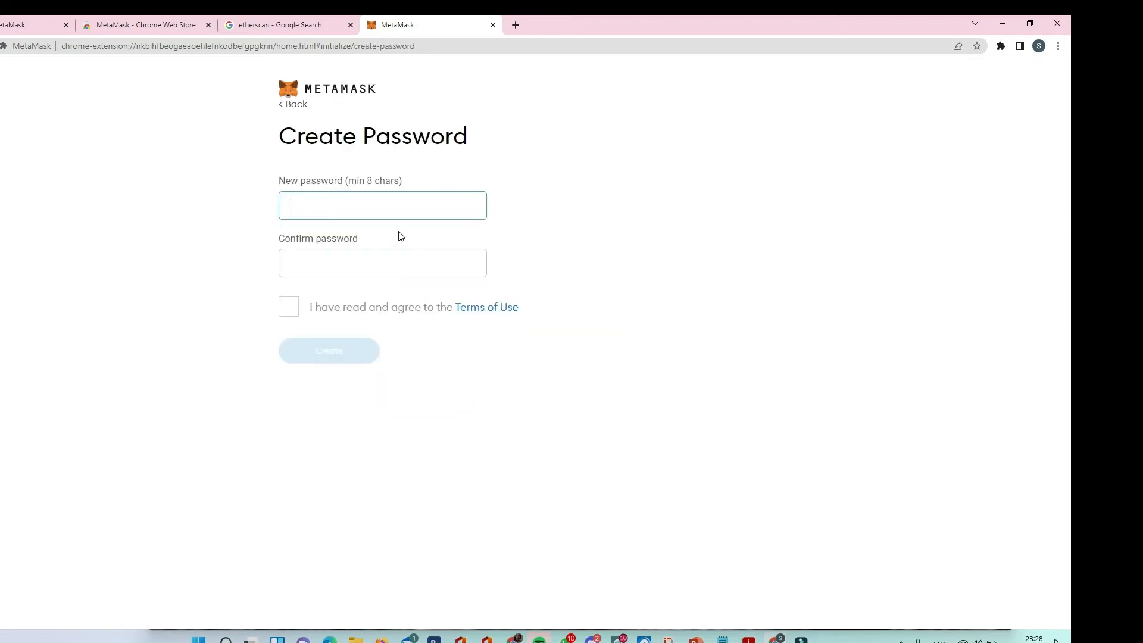
# Enter a new wallet password of at least 8 characters.
pyautogui.click(399, 204)
pyautogui.write('aaaaa')
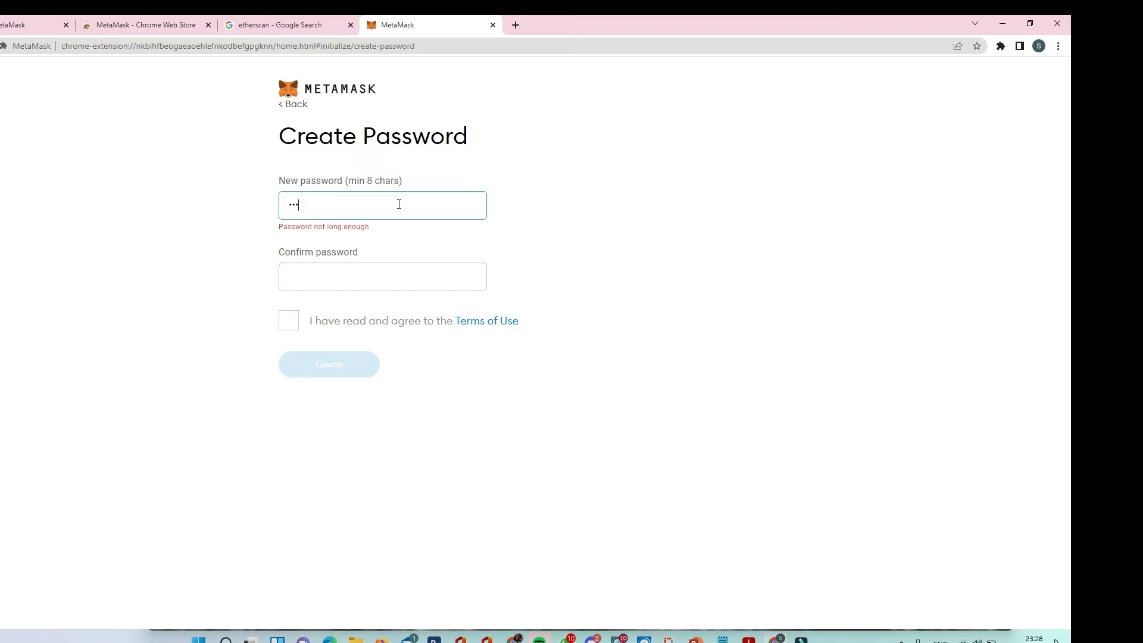
pyautogui.write('aaaaaaa')
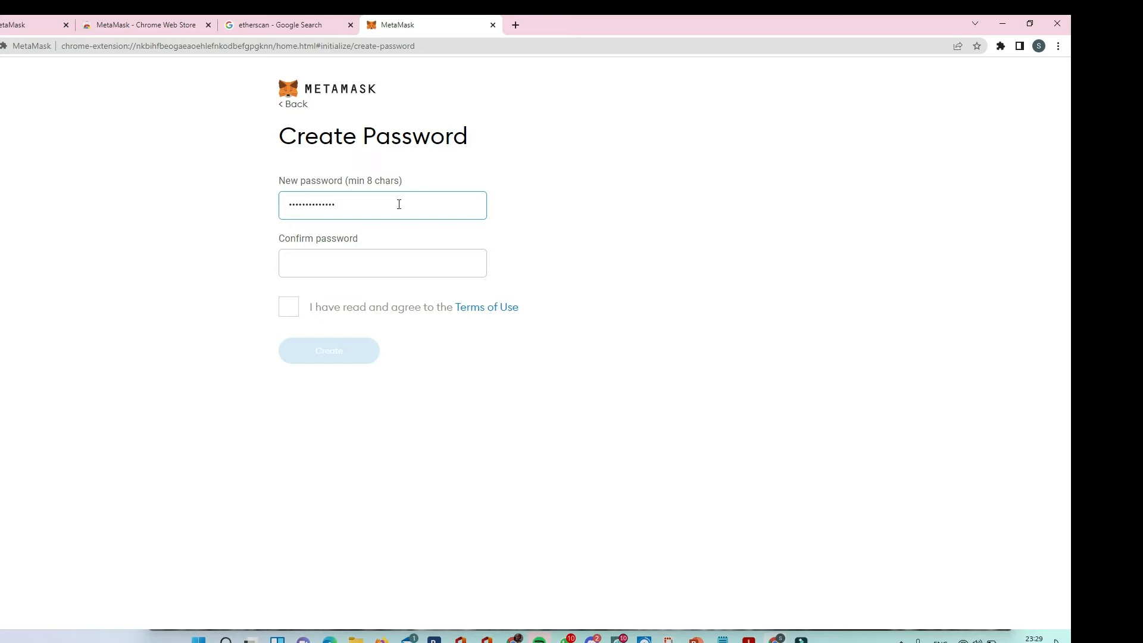
pyautogui.write('a')
# Confirm the wallet password, accept the Terms of Use and create the wallet.
pyautogui.click(373, 257)
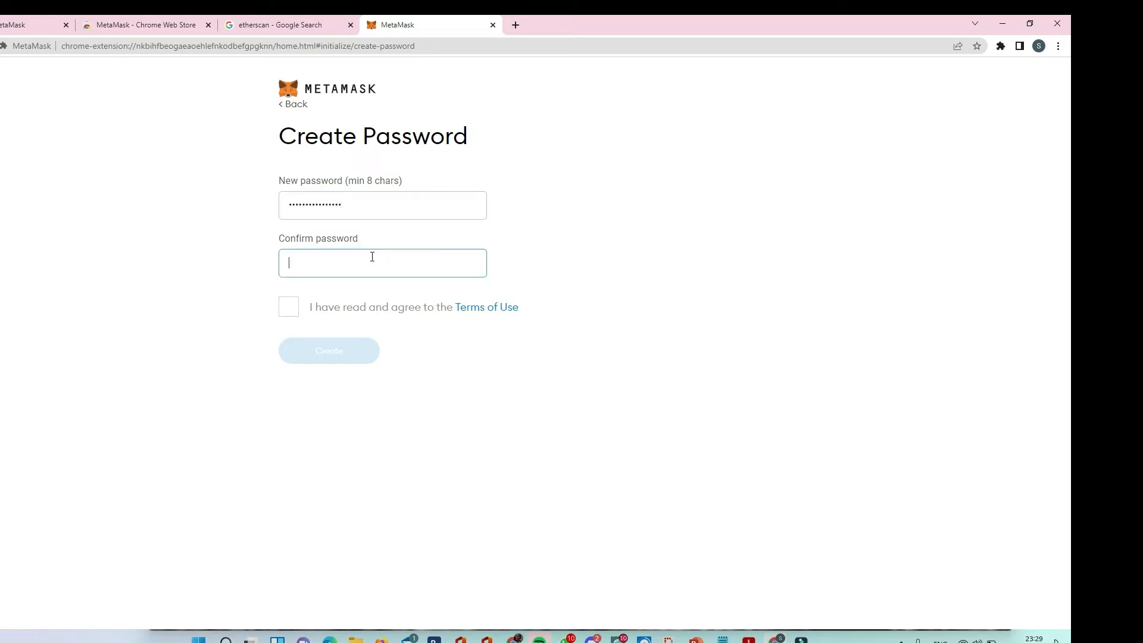
pyautogui.write('aaaaa')
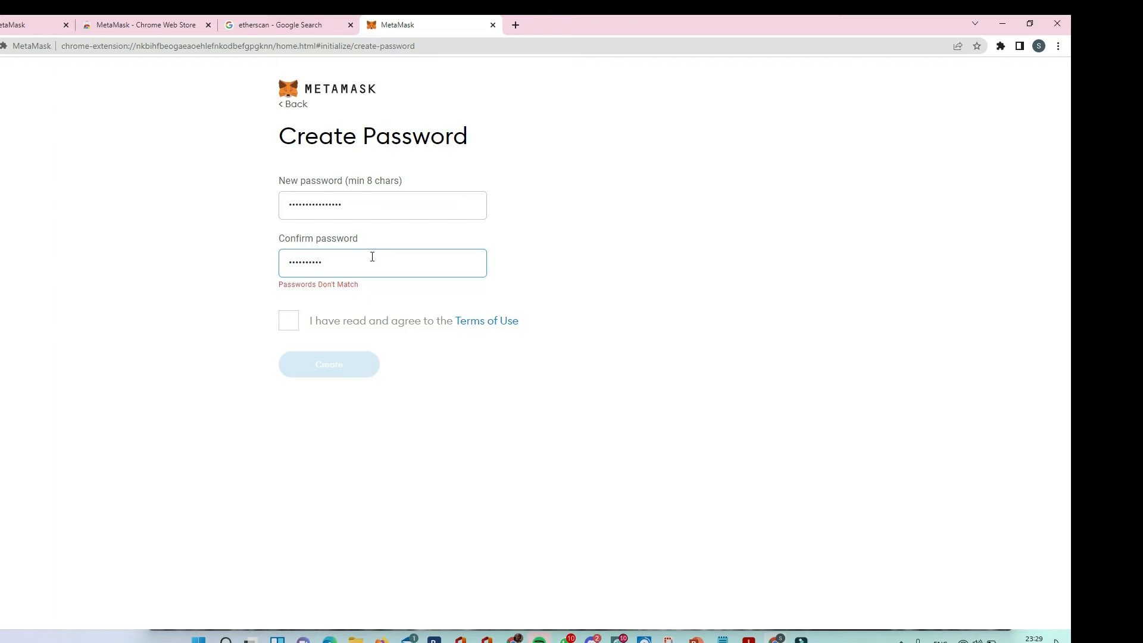
pyautogui.write('aaa')
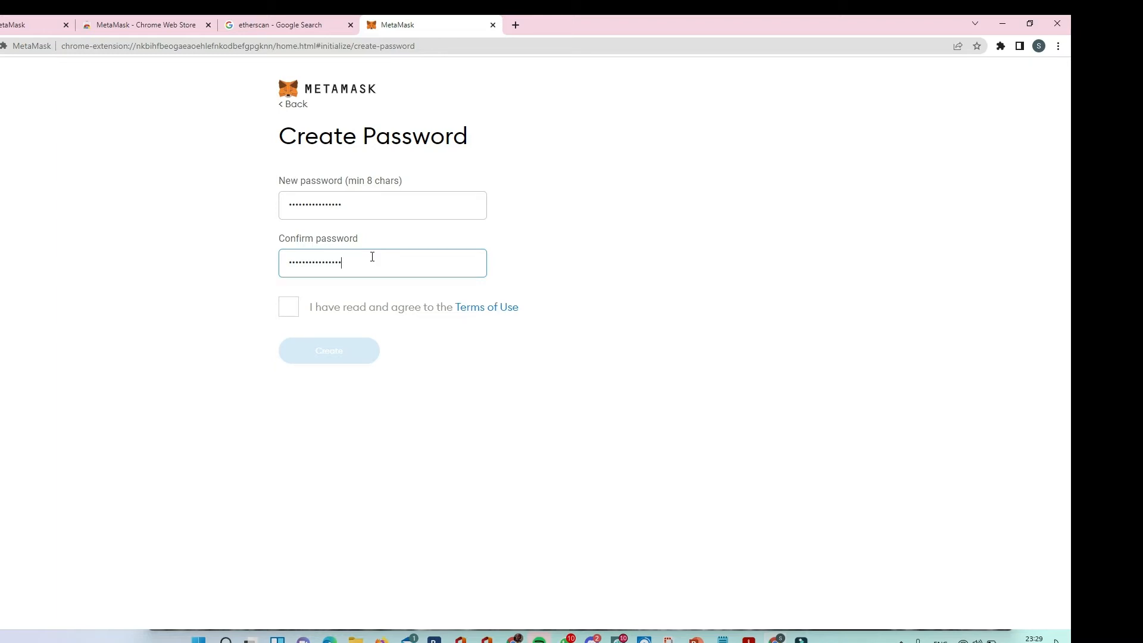
pyautogui.click(290, 307)
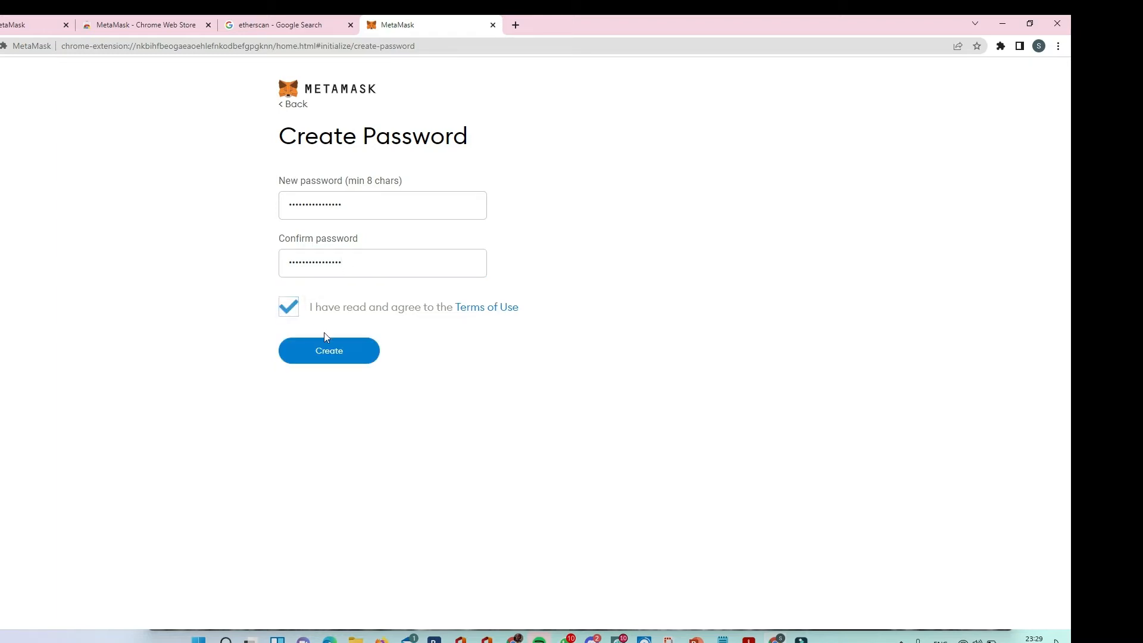
pyautogui.click(328, 356)
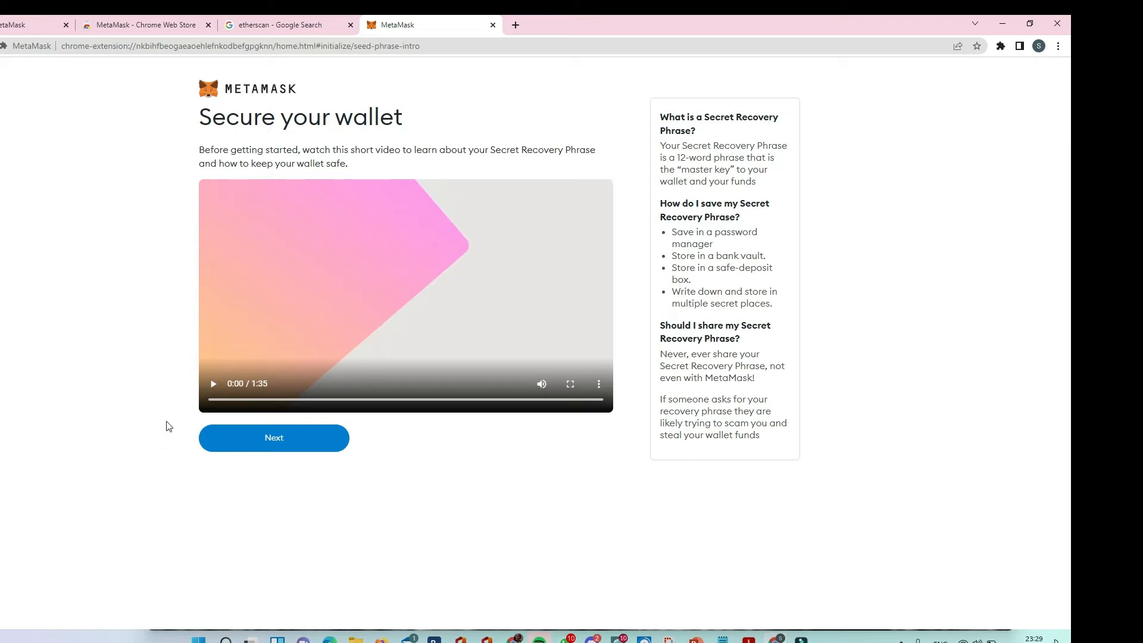
# Play the wallet security video, postpone the Secret Recovery Phrase backup and dismiss the What's new notice.
pyautogui.click(214, 388)
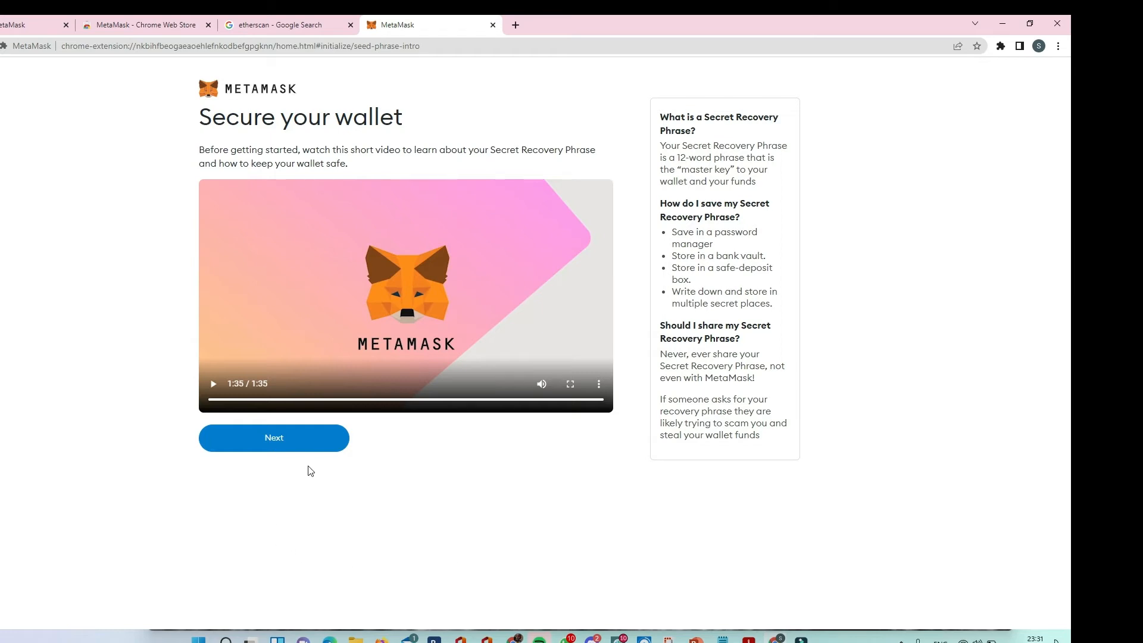
pyautogui.click(292, 446)
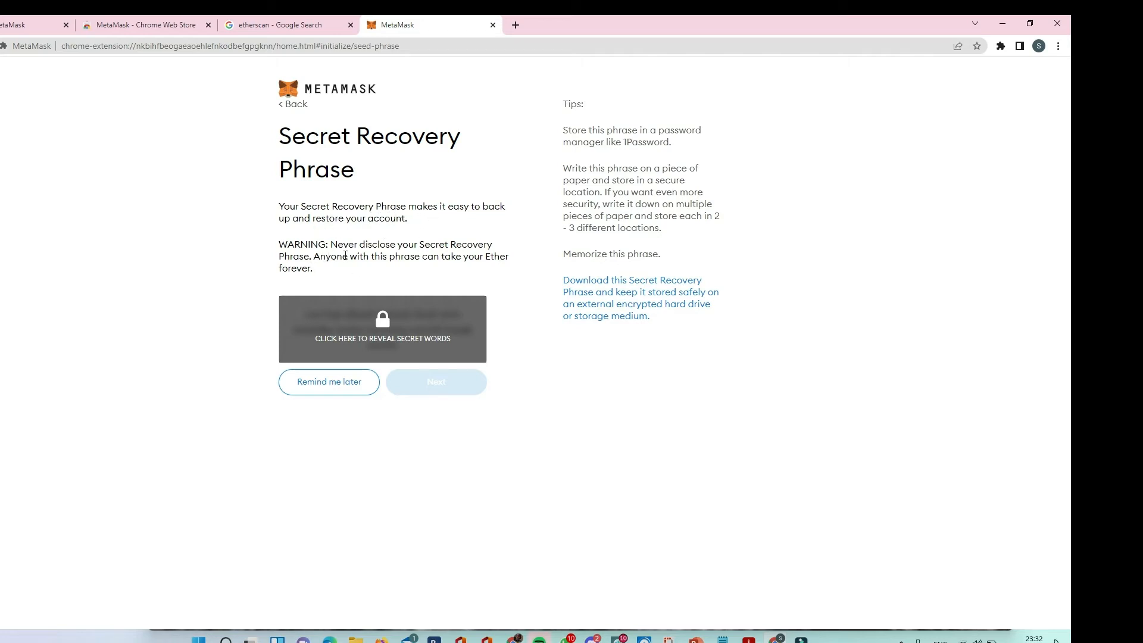
pyautogui.click(333, 384)
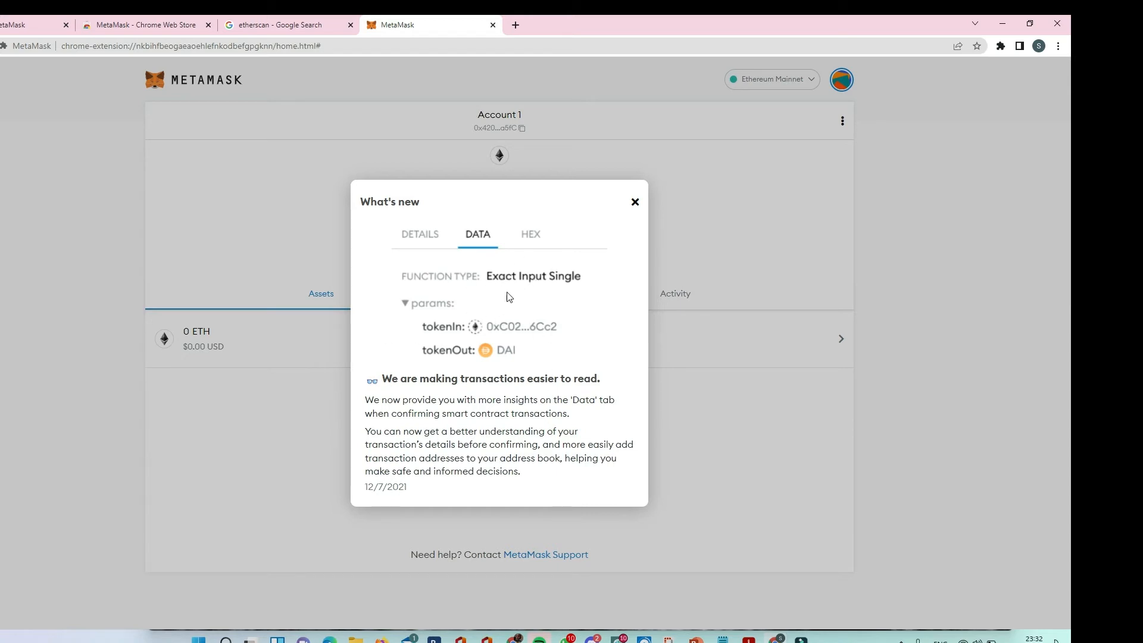
pyautogui.click(635, 203)
pyautogui.click(636, 202)
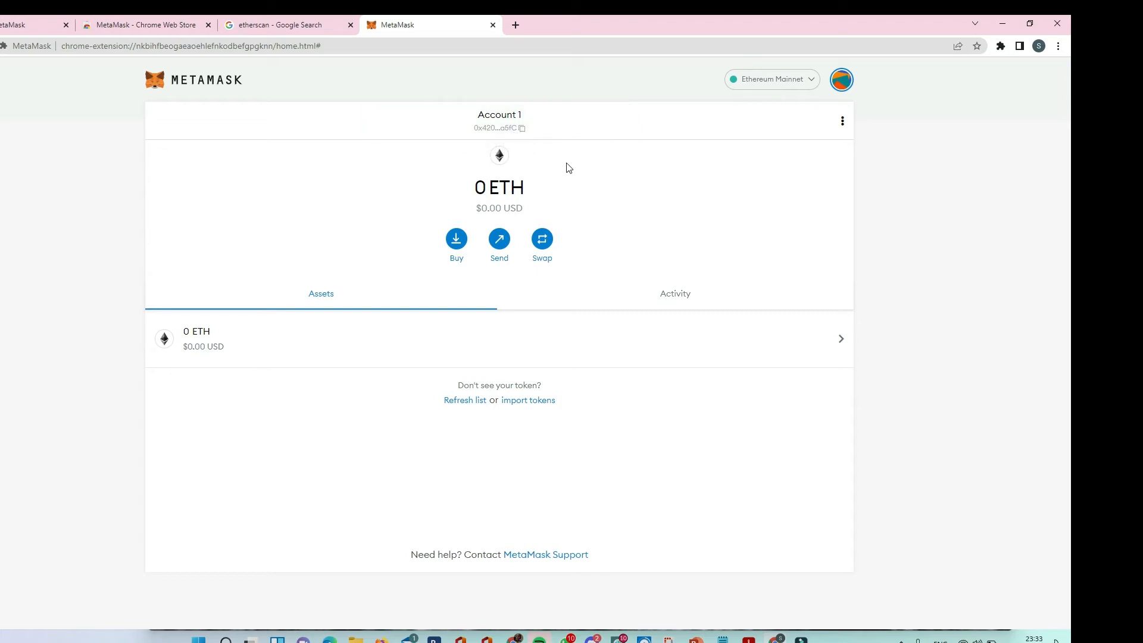
# Review the wallet's Deposit ETH options and its list of available networks, closing both without changes.
pyautogui.click(461, 242)
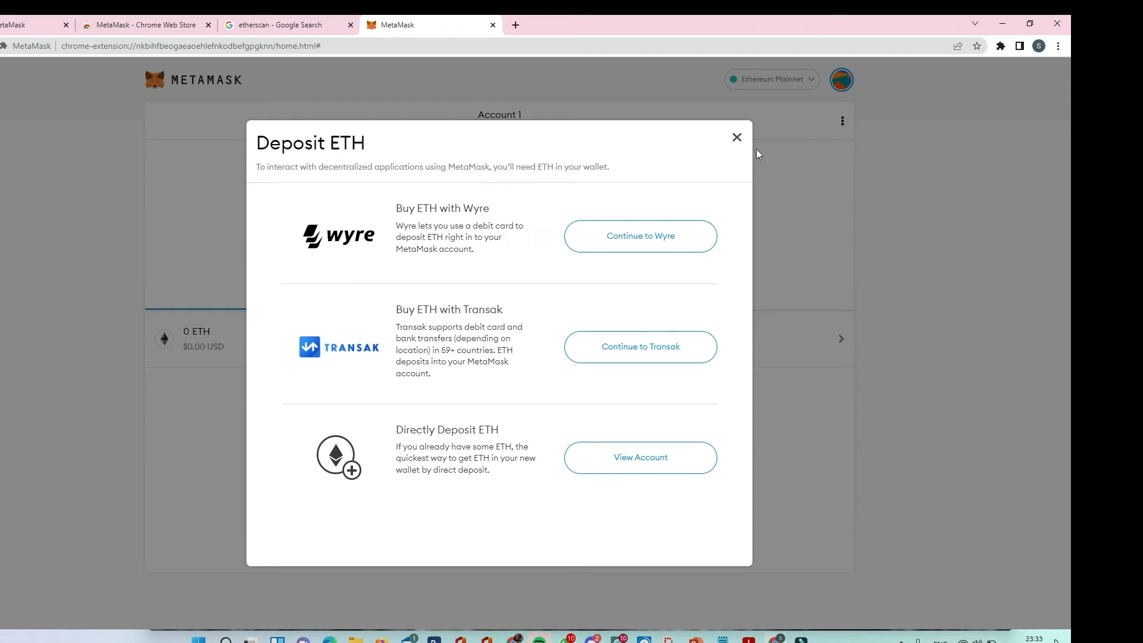
pyautogui.click(737, 136)
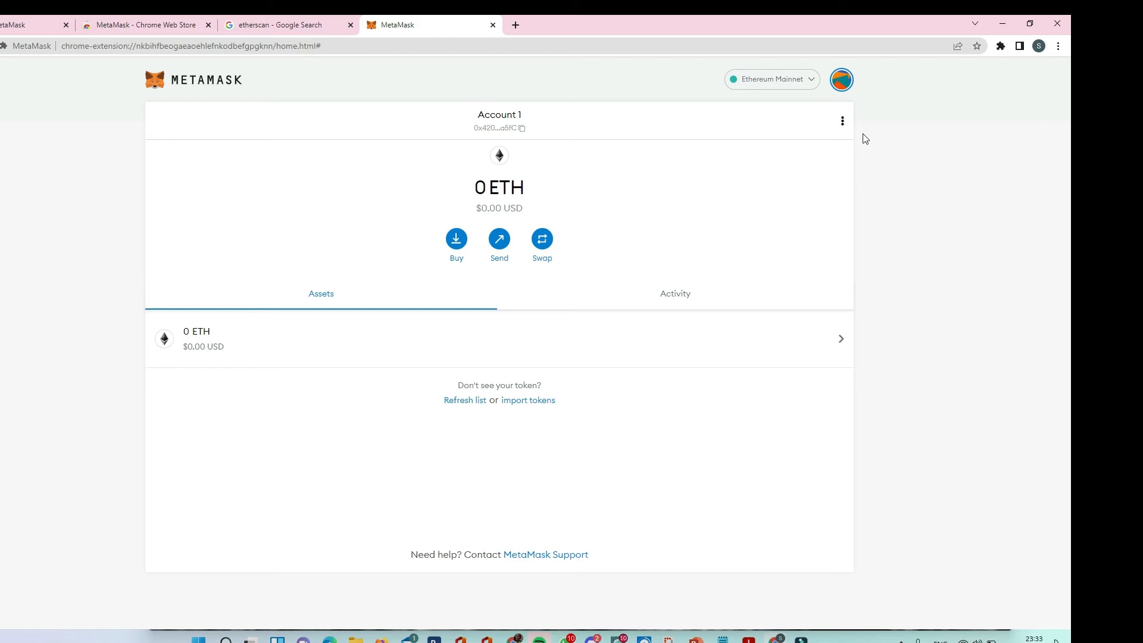
pyautogui.click(811, 82)
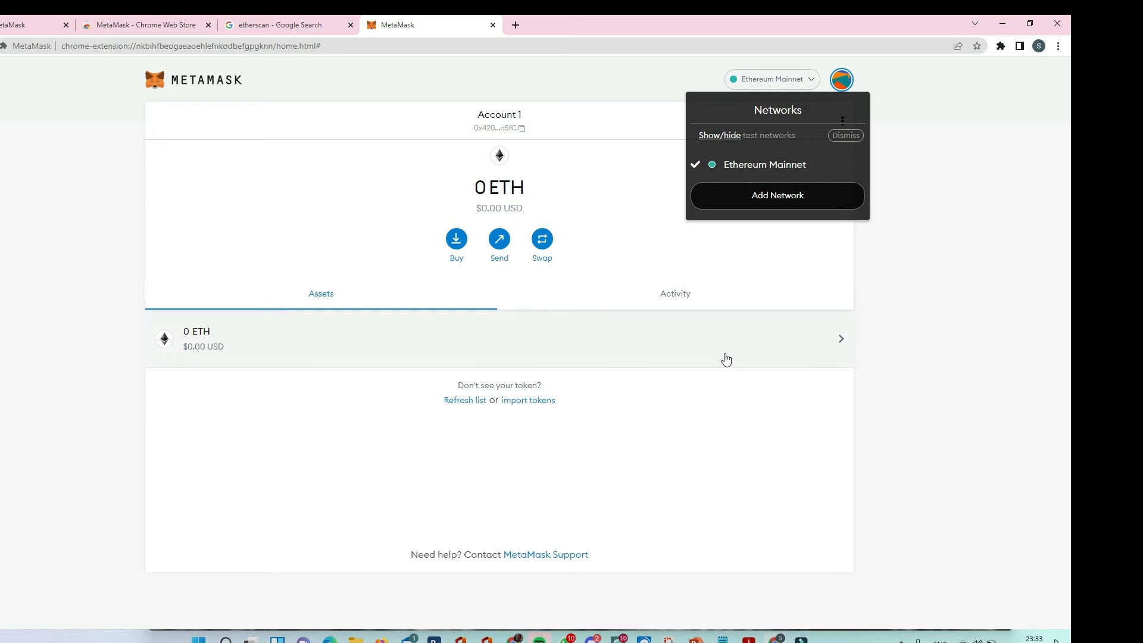
pyautogui.click(237, 157)
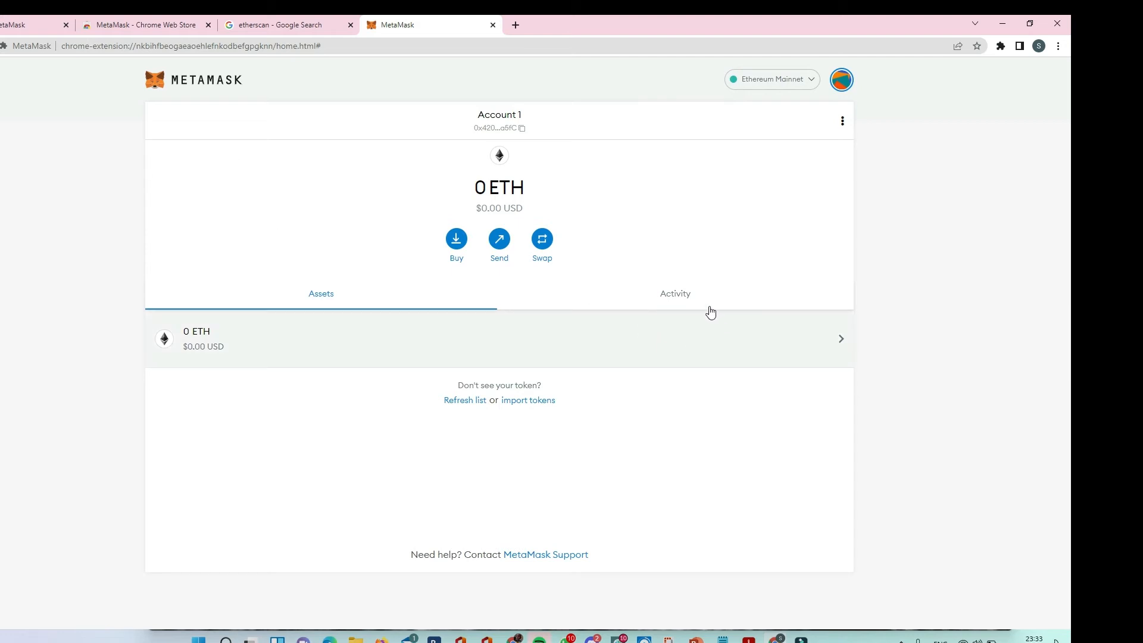
# Look over the Swap form and its list of source tokens, and cancel the swap.
pyautogui.click(542, 241)
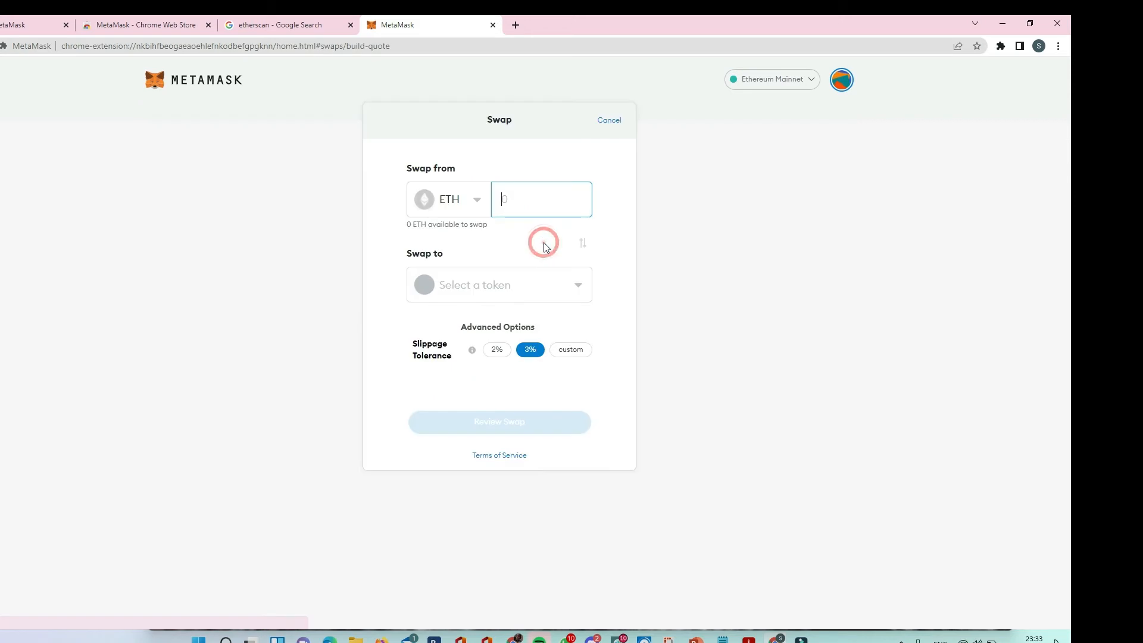
pyautogui.click(480, 202)
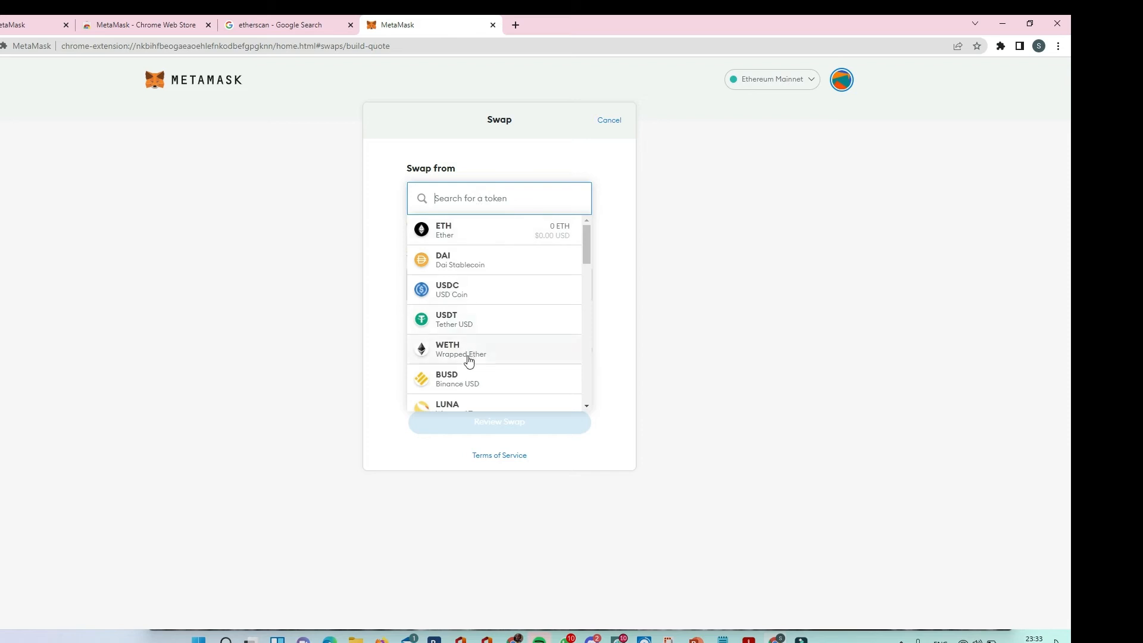
pyautogui.click(503, 170)
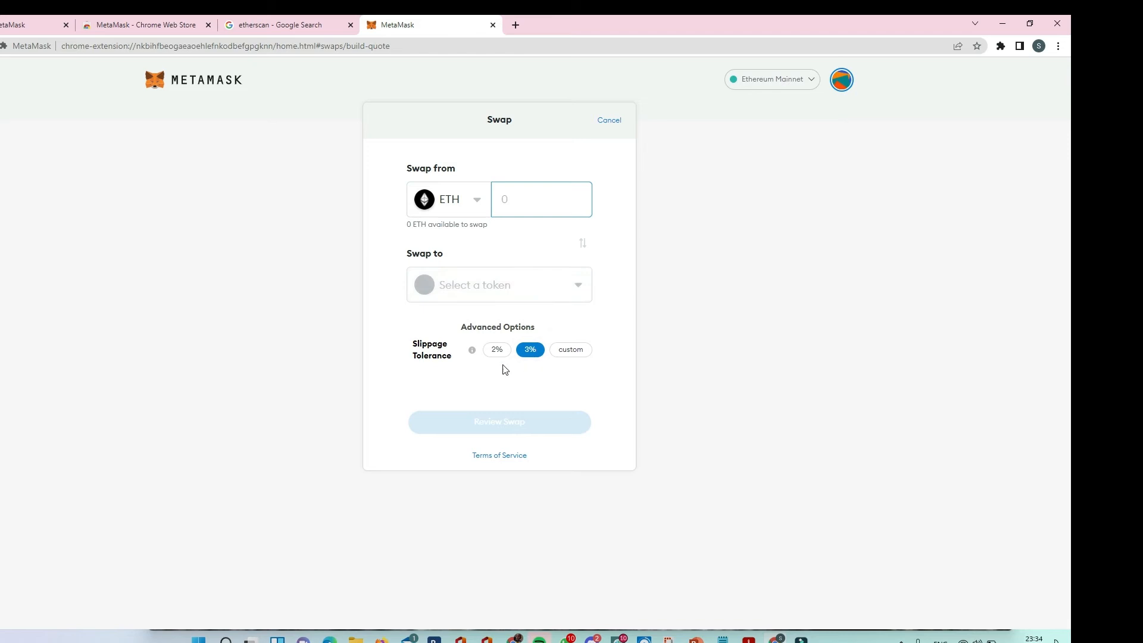
pyautogui.click(615, 123)
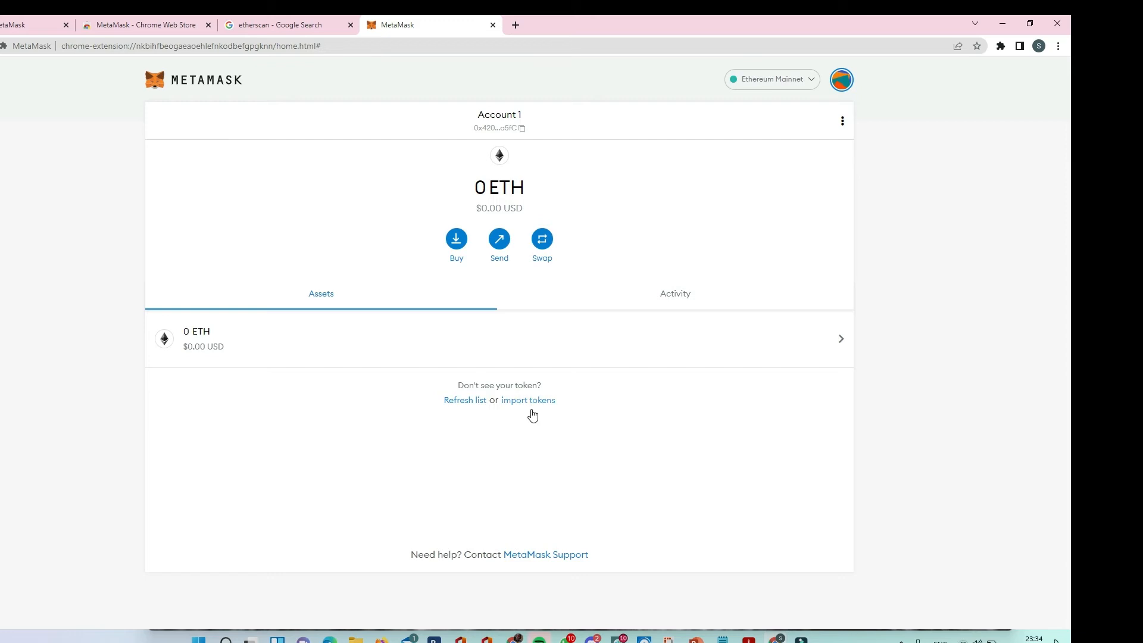
# Open Etherscan from the search results, search for avinoc and open the AVINOC Token (AVINOC) page.
pyautogui.click(262, 27)
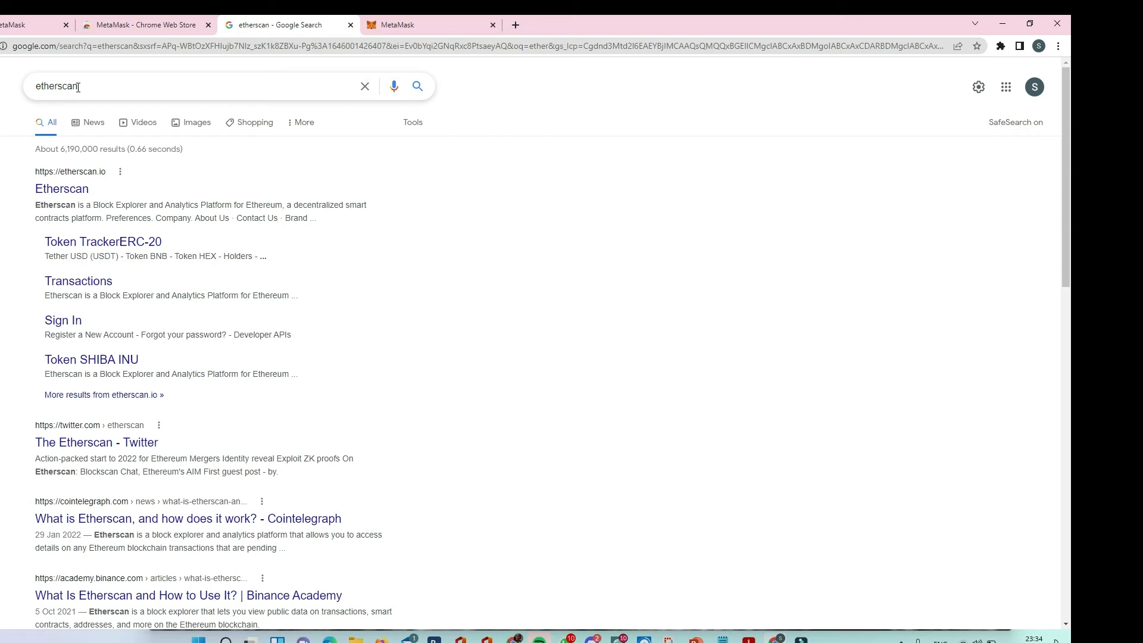
pyautogui.click(66, 191)
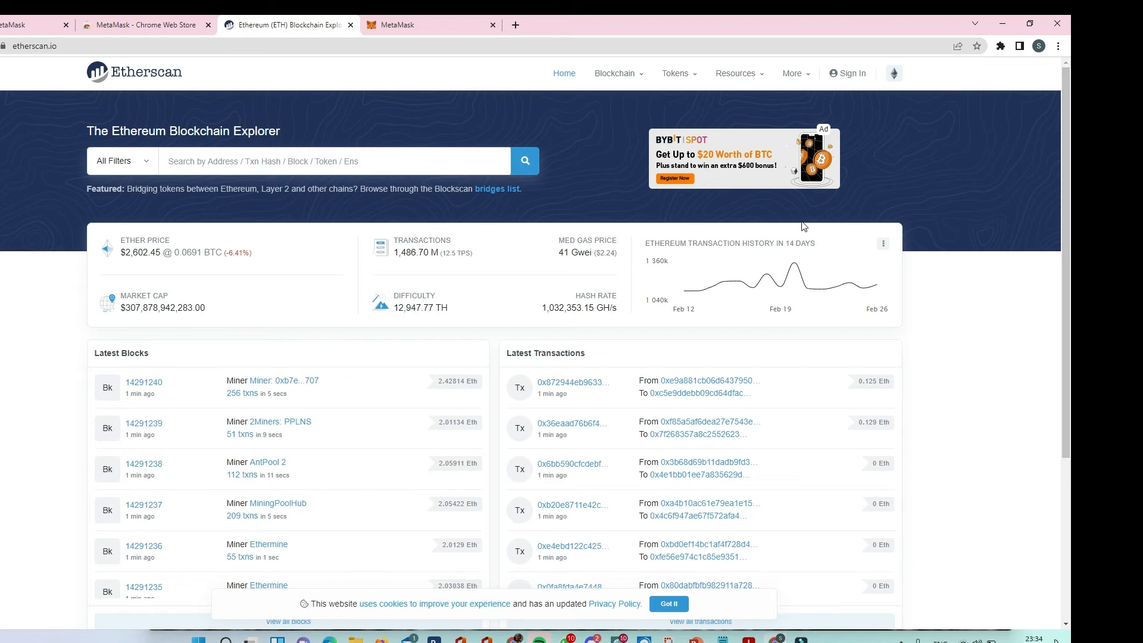
pyautogui.click(350, 161)
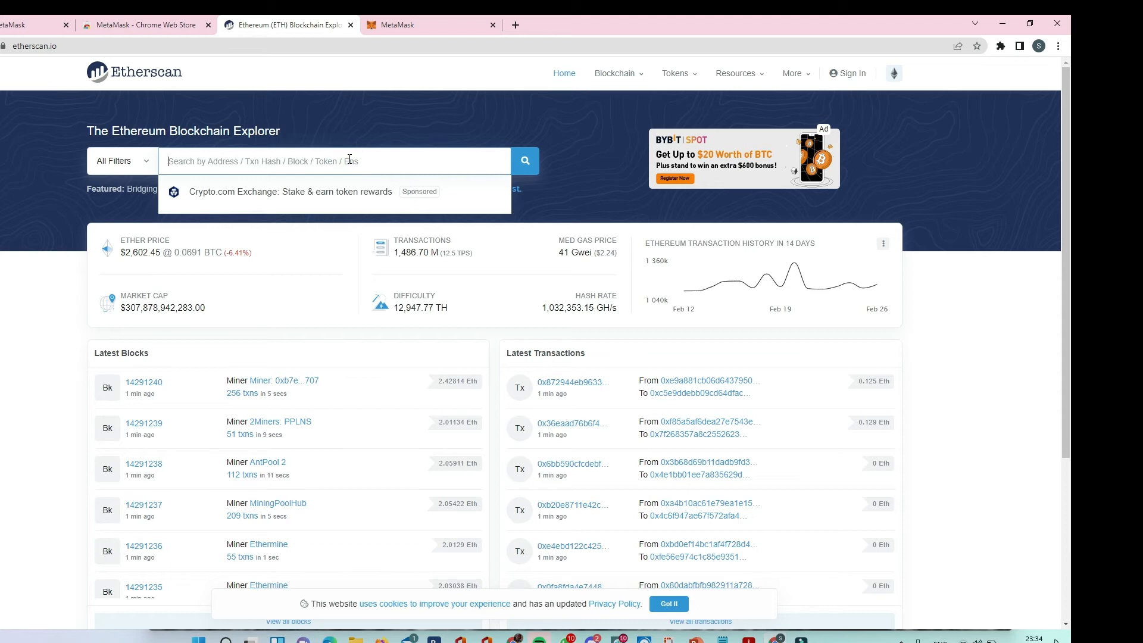
pyautogui.write('avinoc')
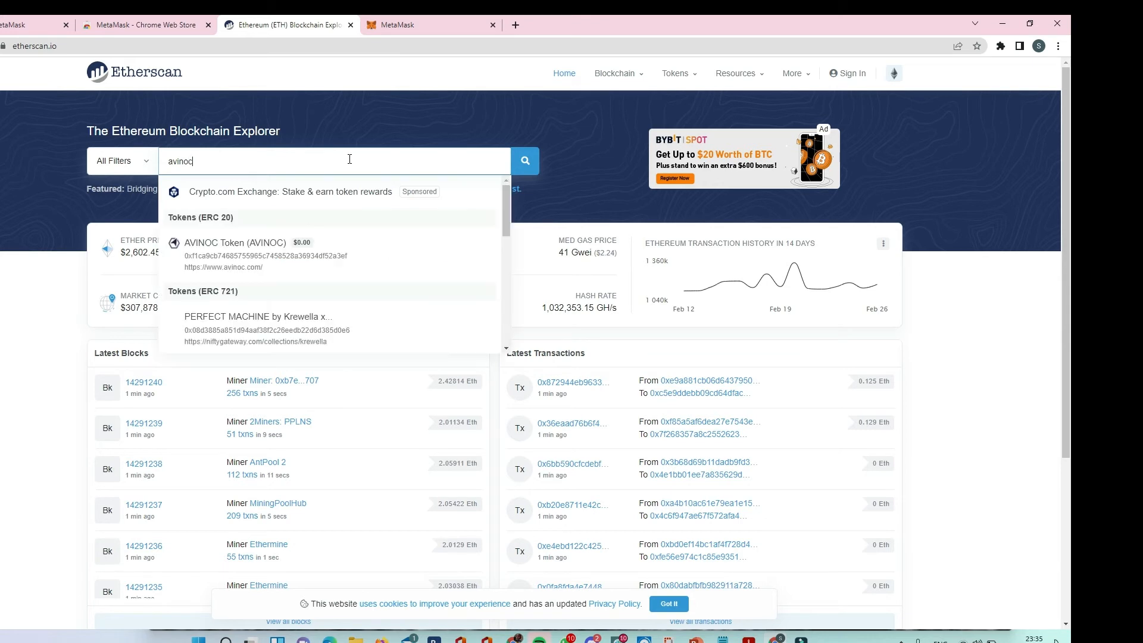
pyautogui.click(253, 251)
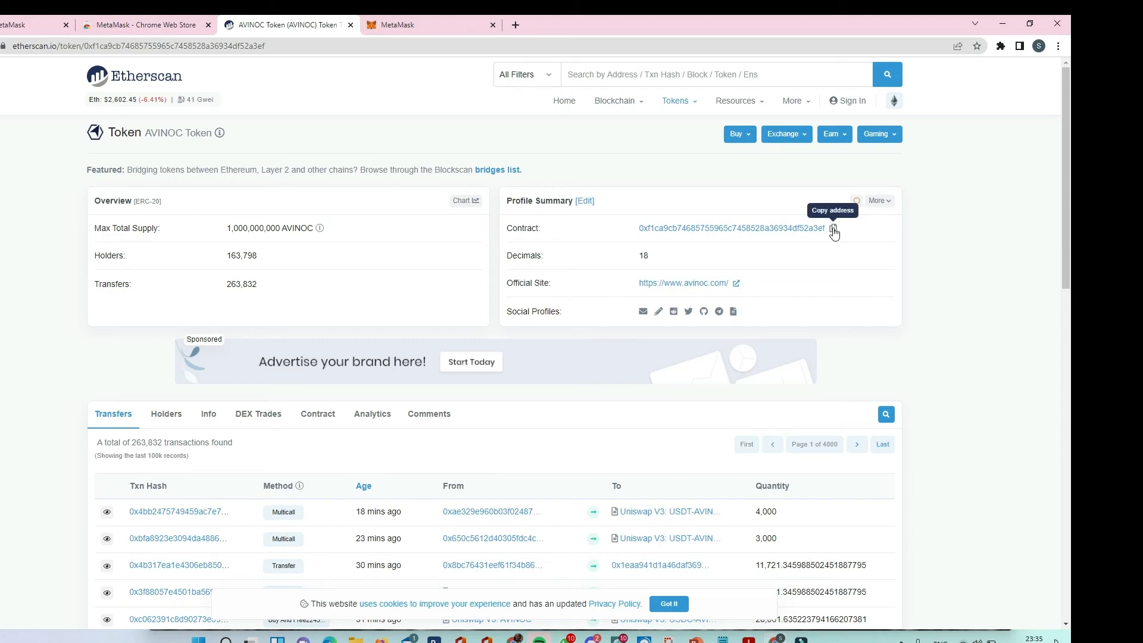
# Copy the AVINOC token's contract address and return to the MetaMask wallet.
pyautogui.click(833, 229)
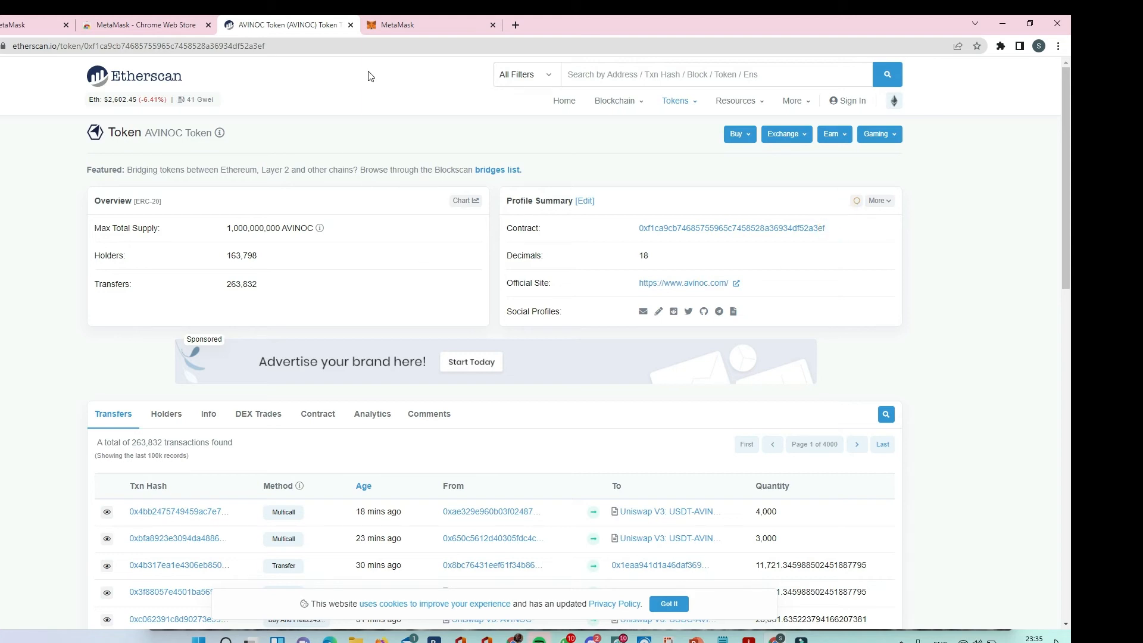
pyautogui.click(402, 31)
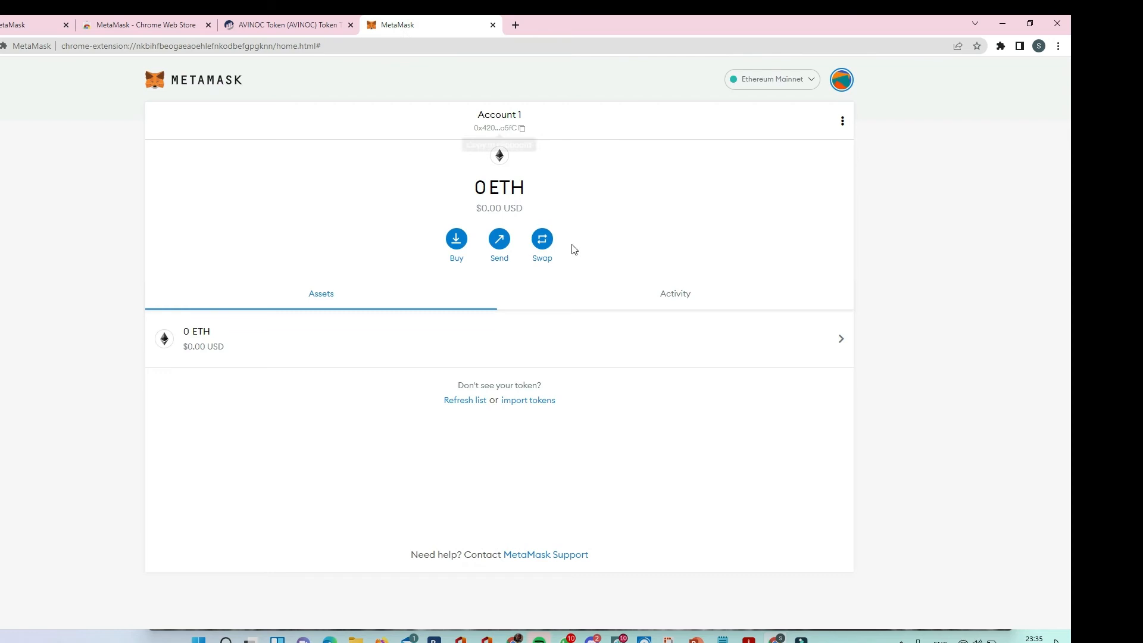
# Start a token import, search the token list for Avinoc, and clear the search.
pyautogui.click(538, 406)
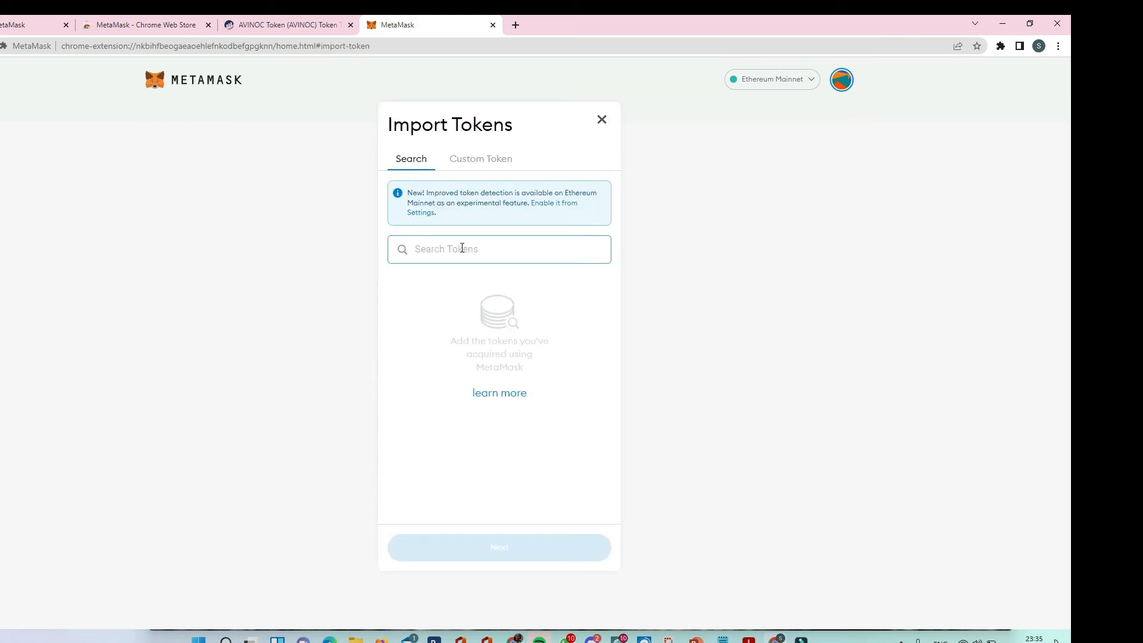
pyautogui.click(462, 250)
pyautogui.write('A')
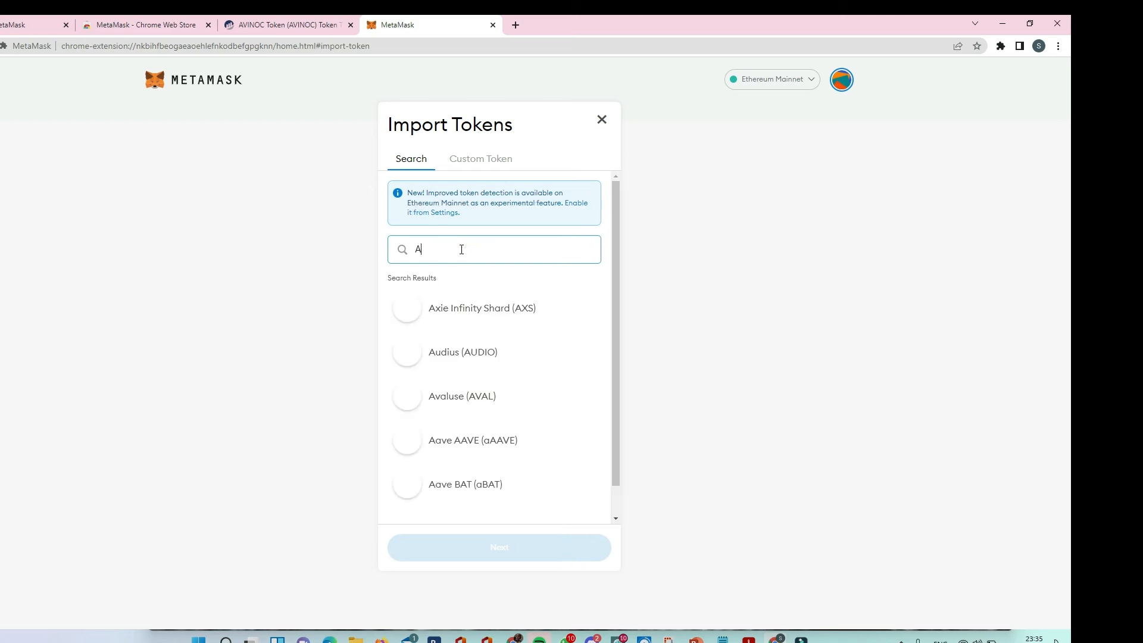
pyautogui.write('vi')
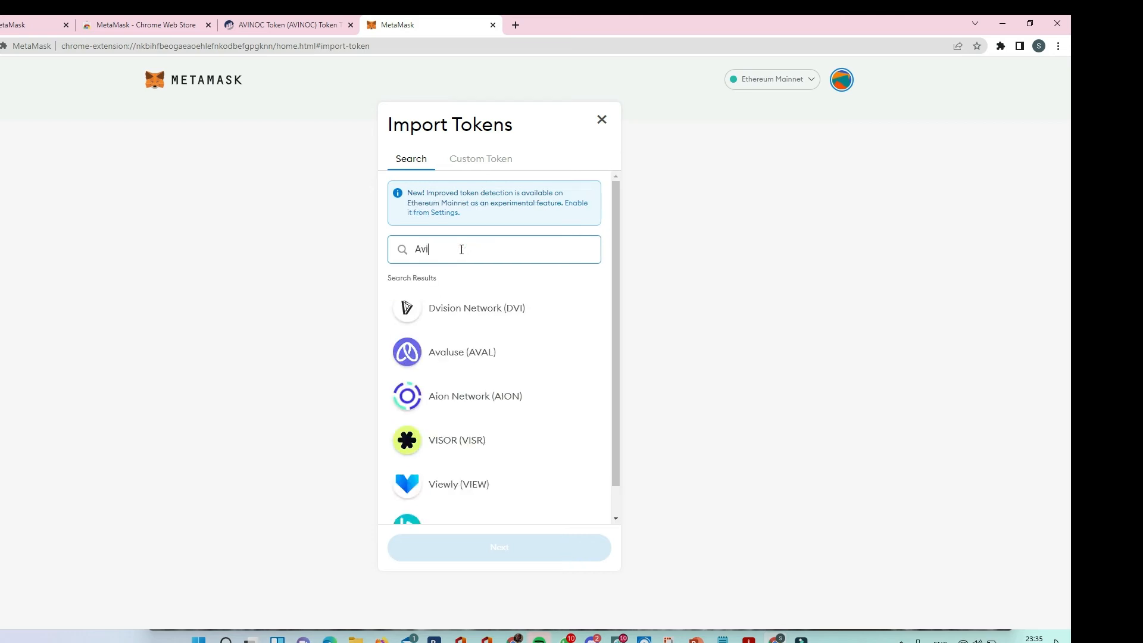
pyautogui.write('noc')
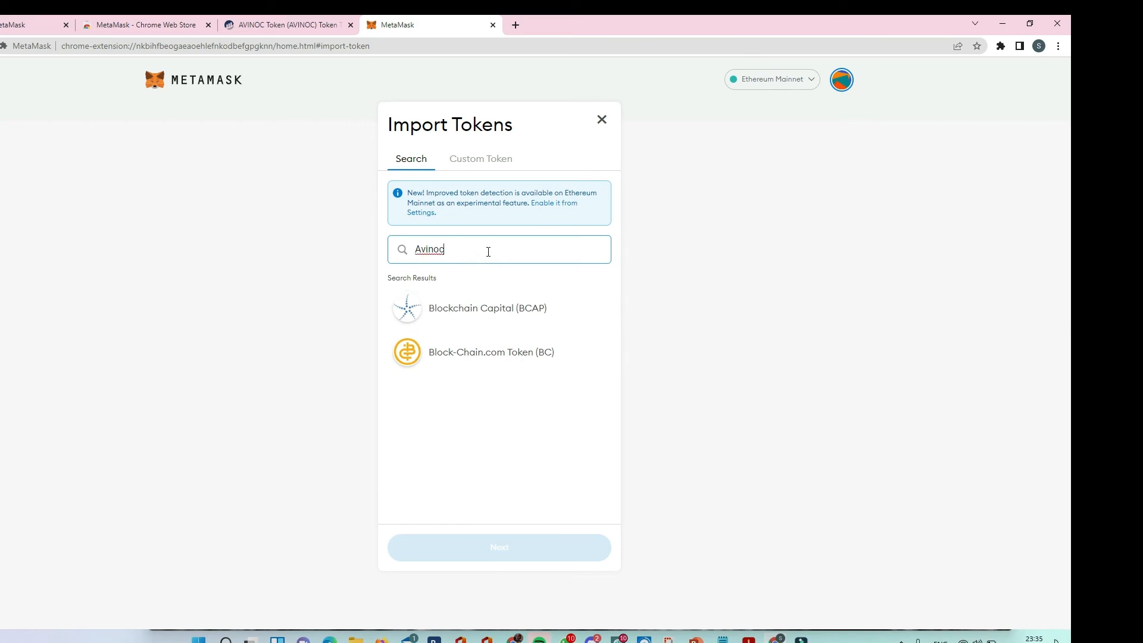
pyautogui.press('BackSpace')
pyautogui.press('BackSpace')
pyautogui.press('BackSpace')
pyautogui.press('BackSpace')
pyautogui.press('BackSpace')
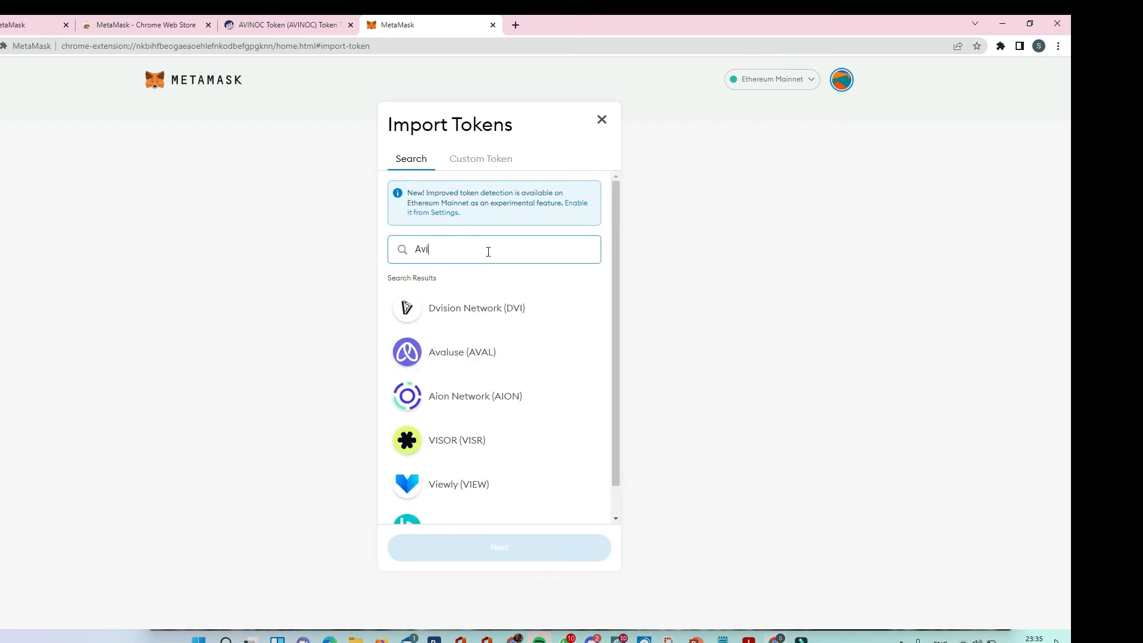
pyautogui.press('BackSpace')
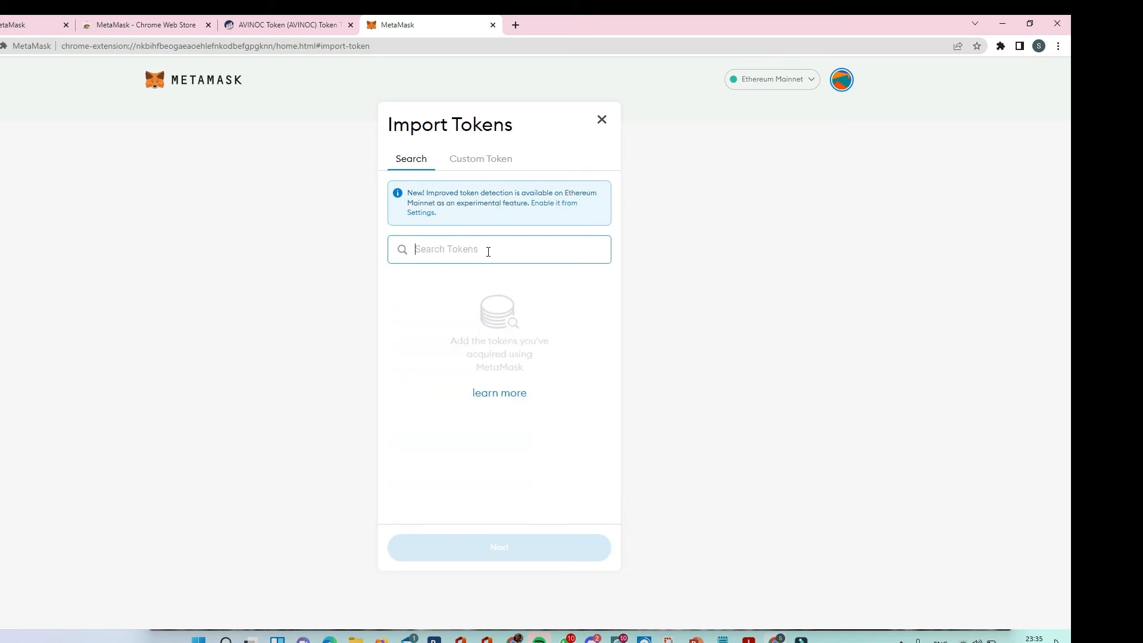
# Import AVINOC as a custom token using the copied contract address, and return to the Account 1 overview.
pyautogui.click(493, 160)
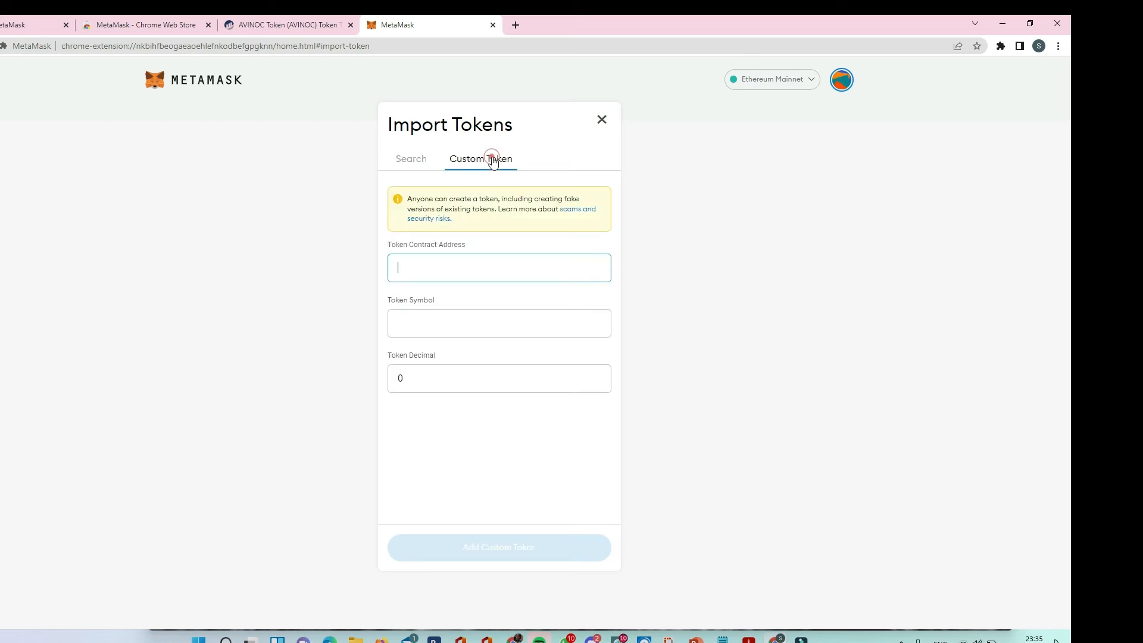
pyautogui.rightClick(430, 271)
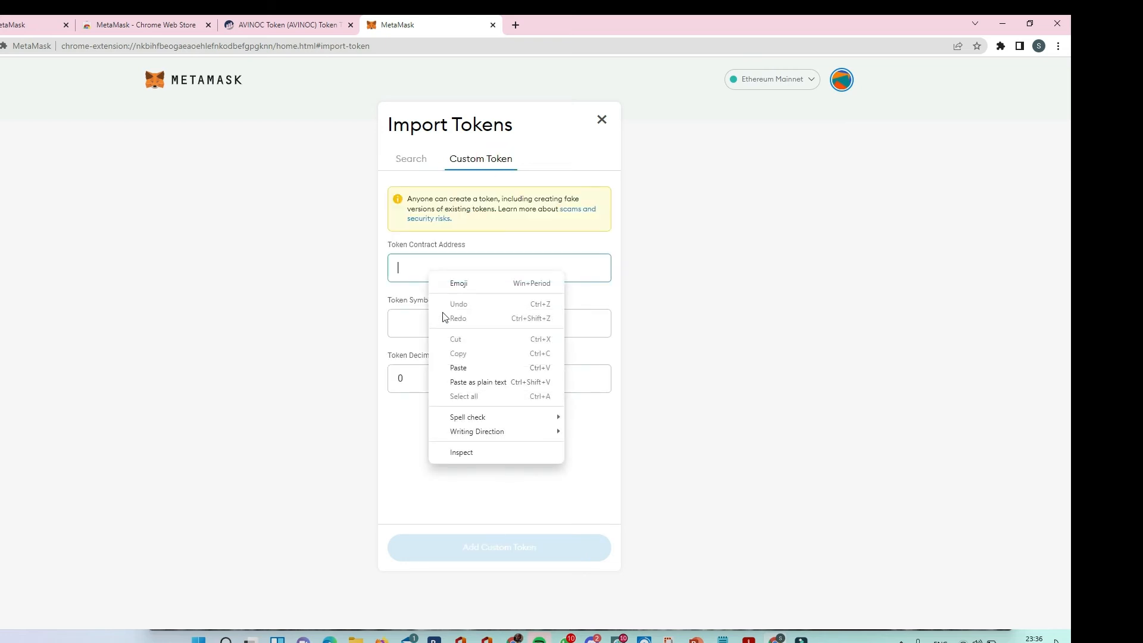
pyautogui.click(458, 368)
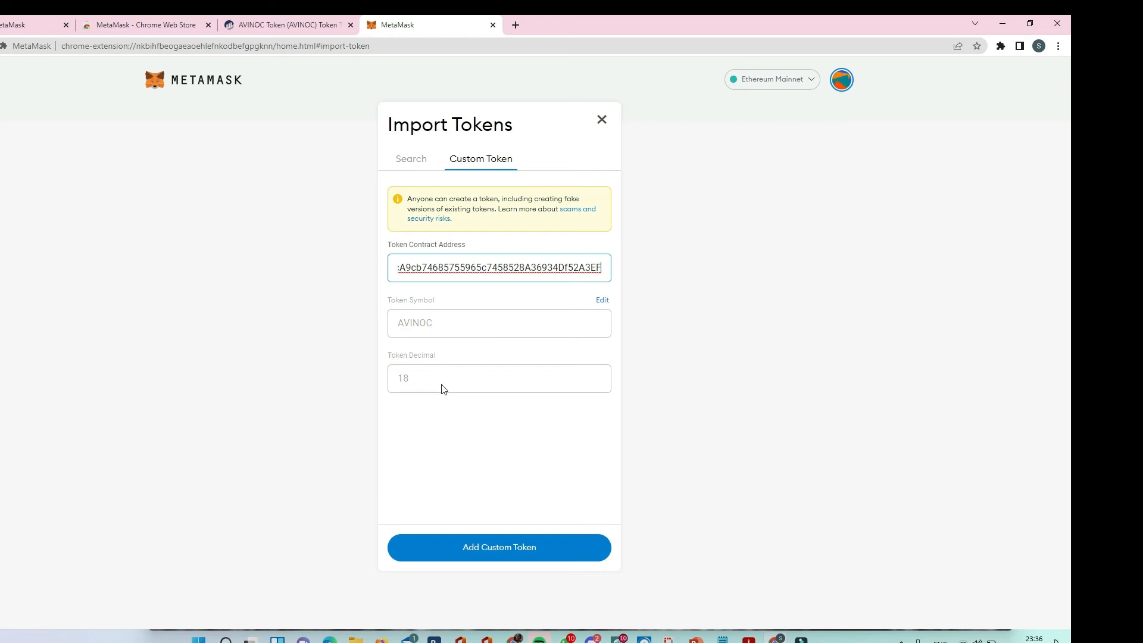
pyautogui.click(477, 552)
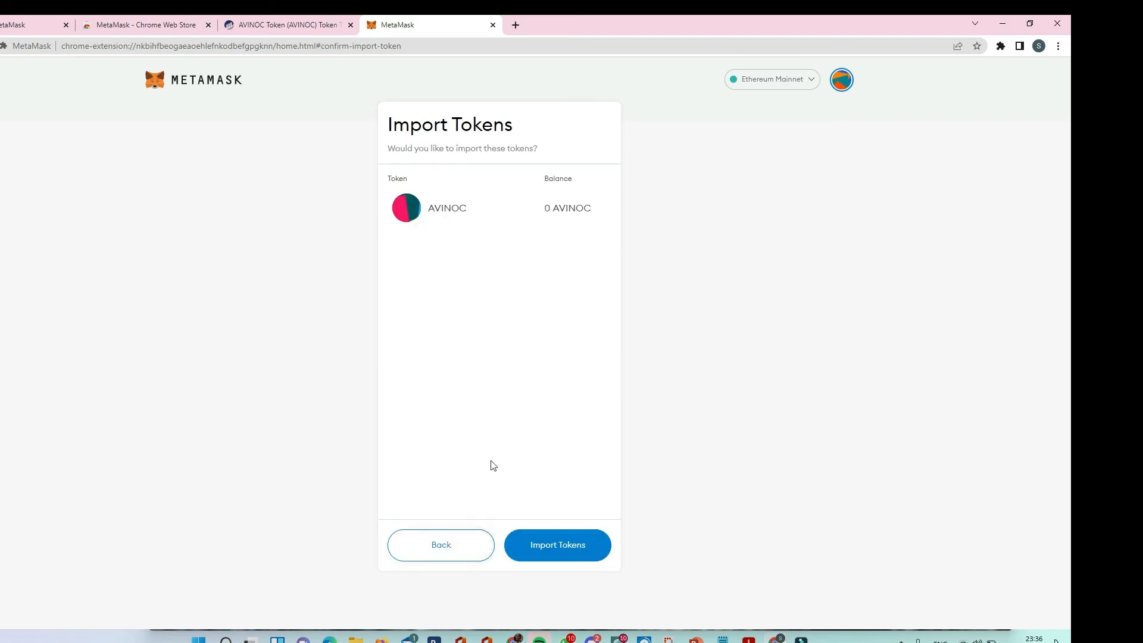
pyautogui.click(563, 554)
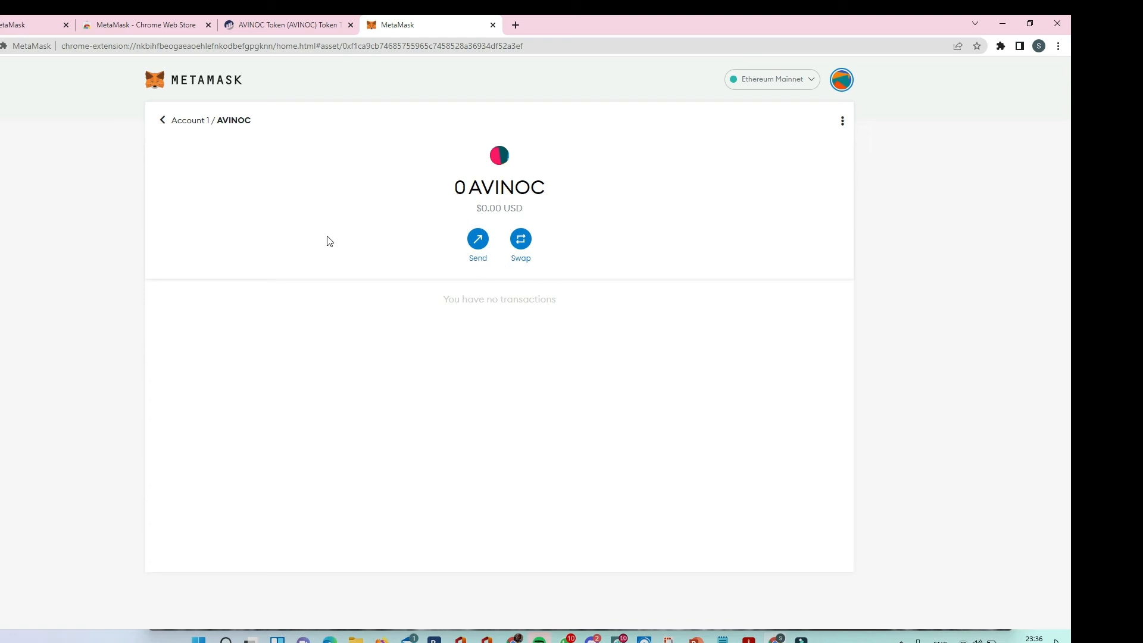
pyautogui.click(197, 128)
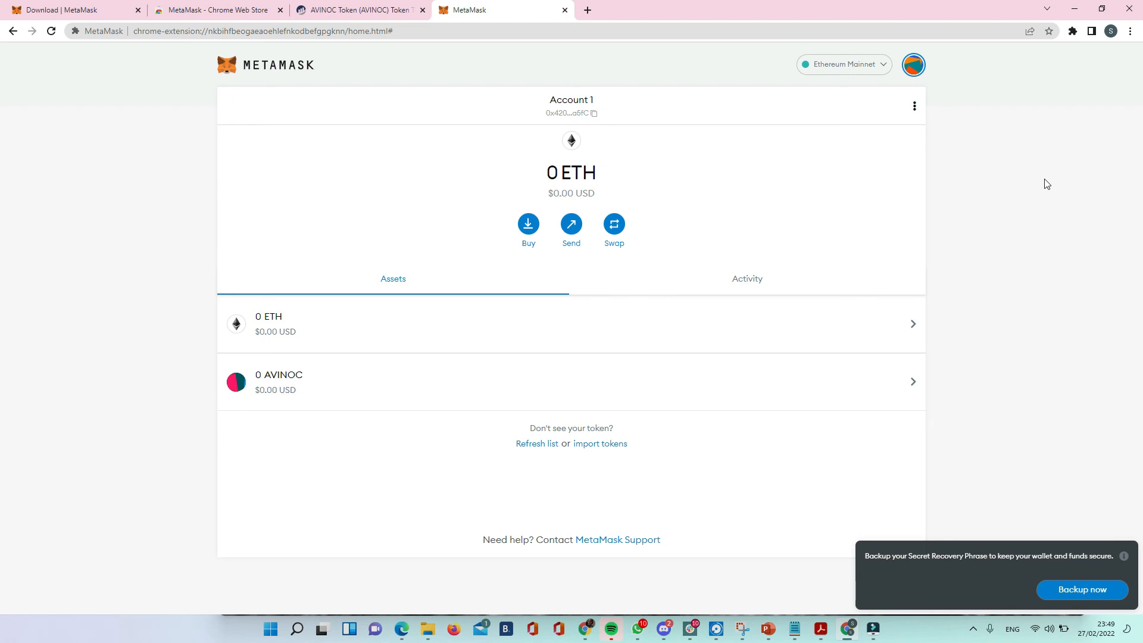
# Lock the wallet and pin the MetaMask extension in Chrome.
pyautogui.click(917, 74)
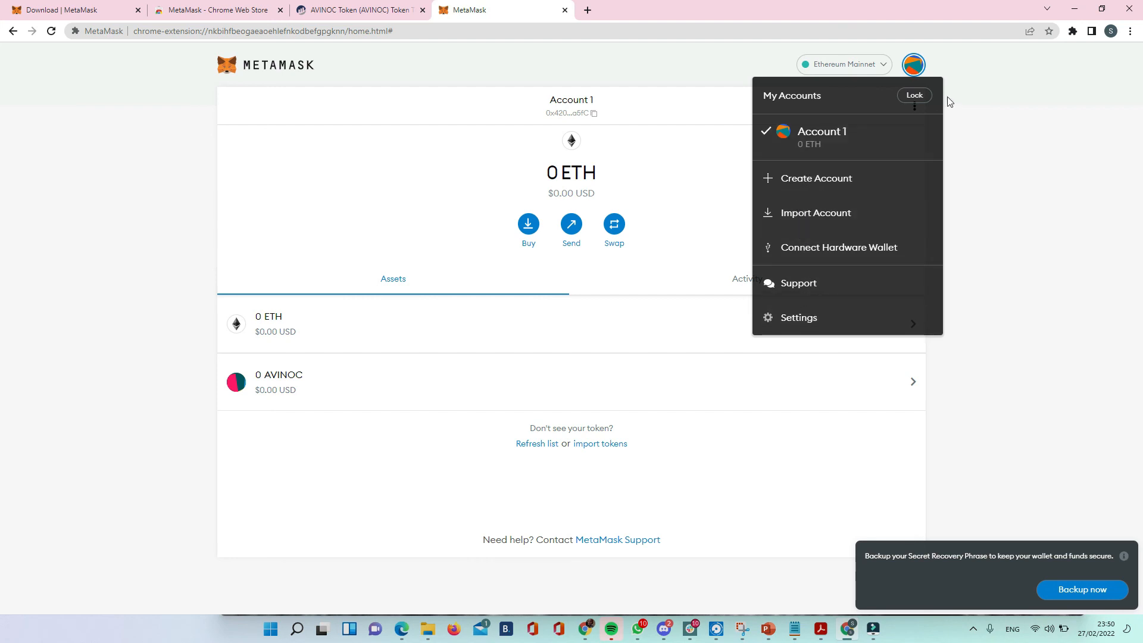
pyautogui.click(917, 98)
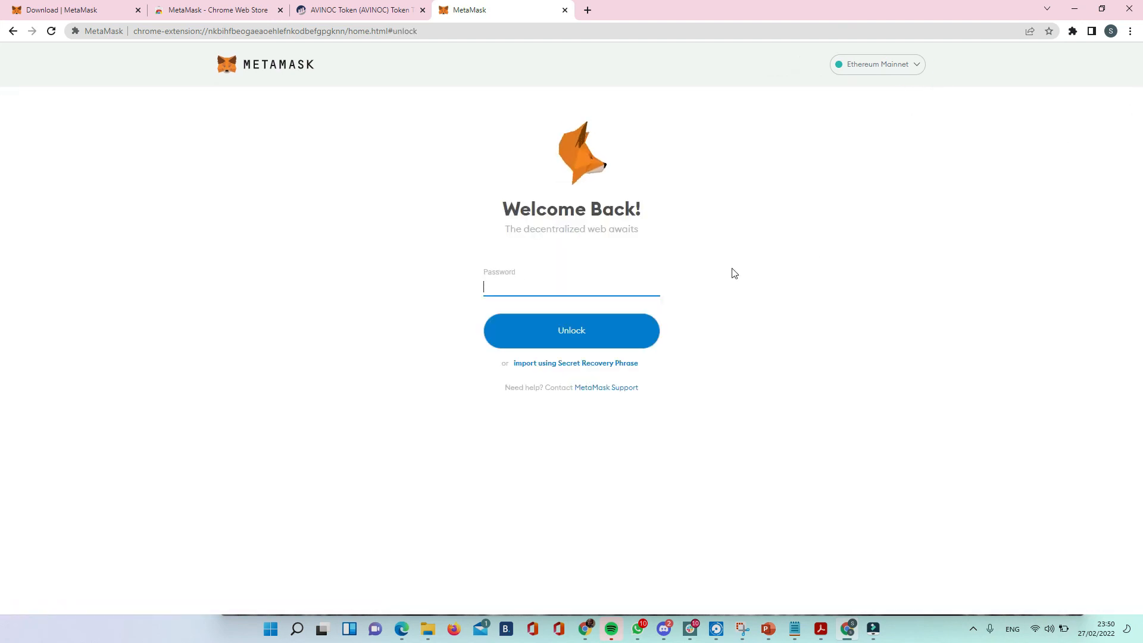
pyautogui.click(1072, 31)
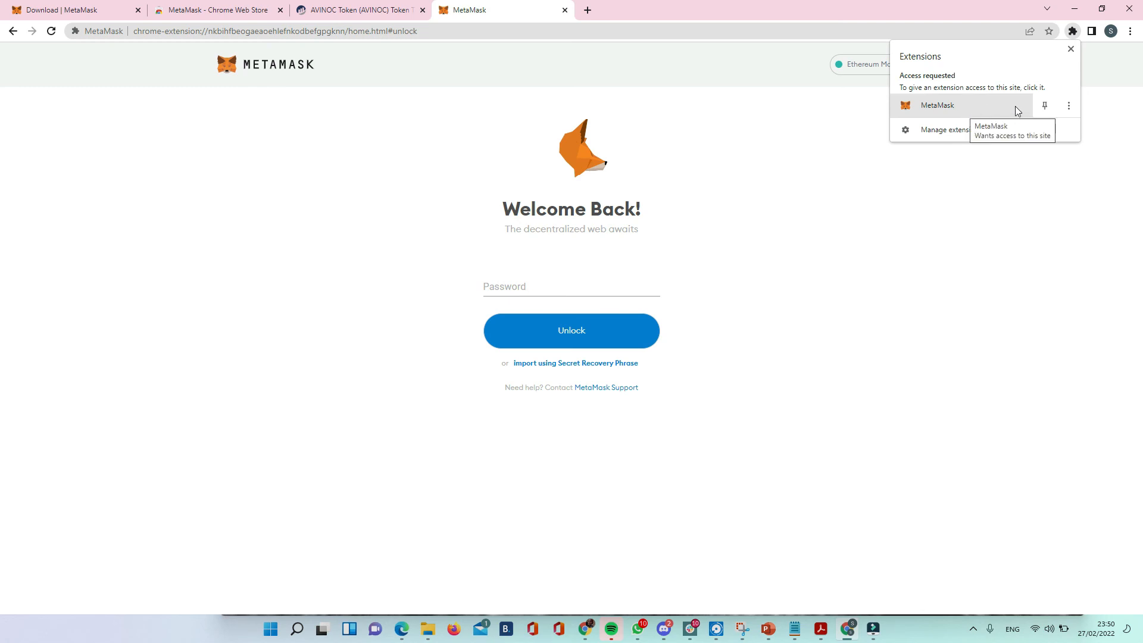
pyautogui.click(1046, 107)
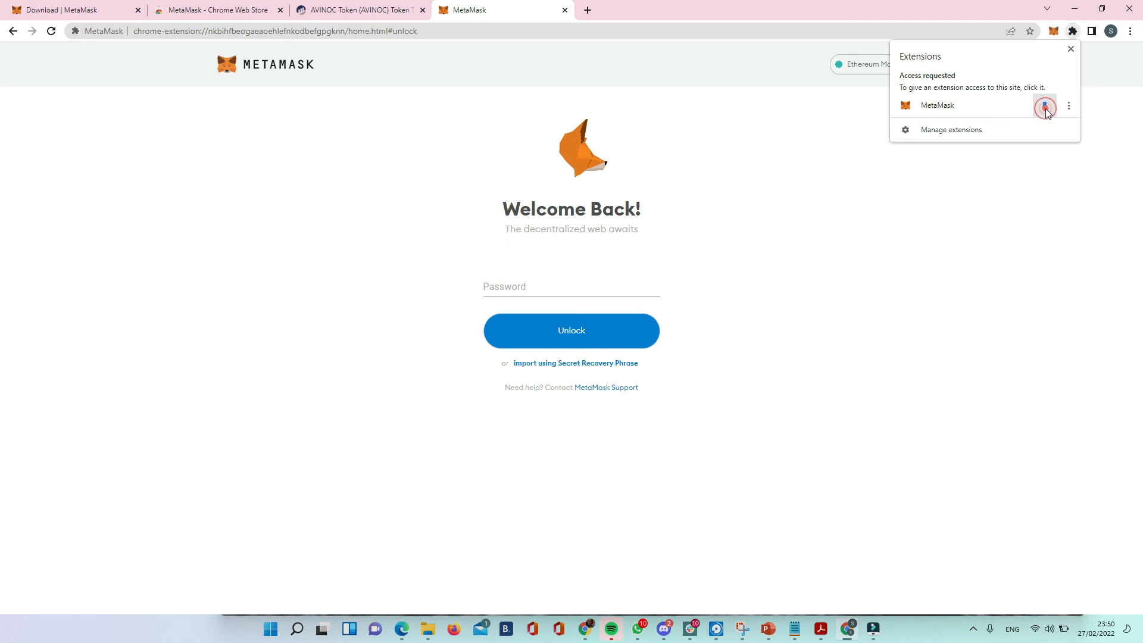
pyautogui.click(1040, 186)
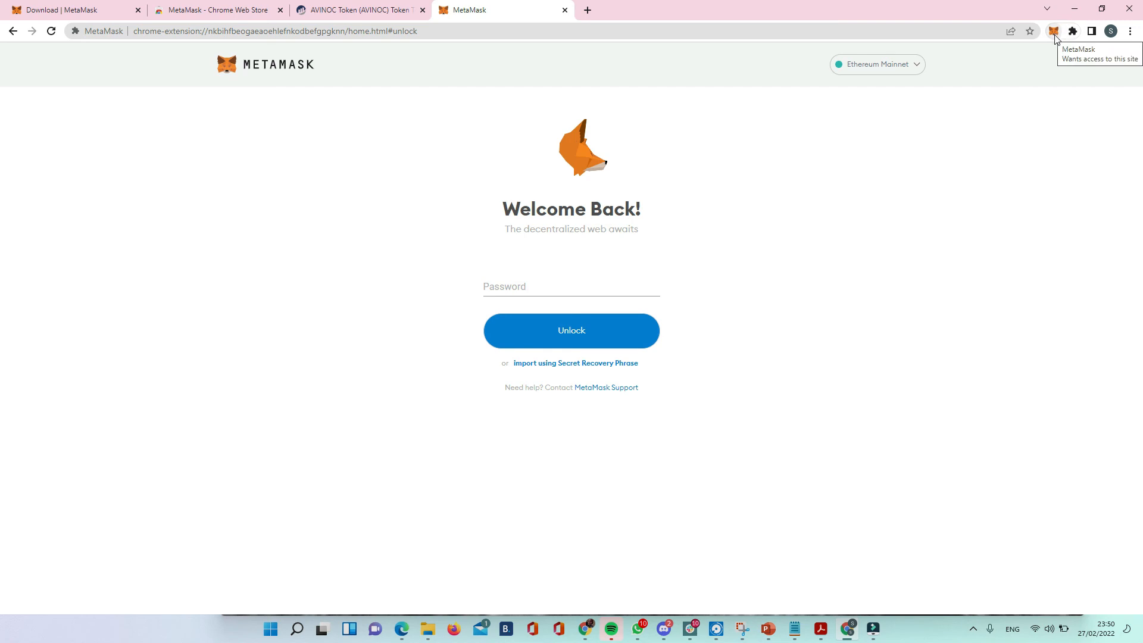
# Open the wallet from the pinned MetaMask extension and unlock it with the account password.
pyautogui.click(1054, 31)
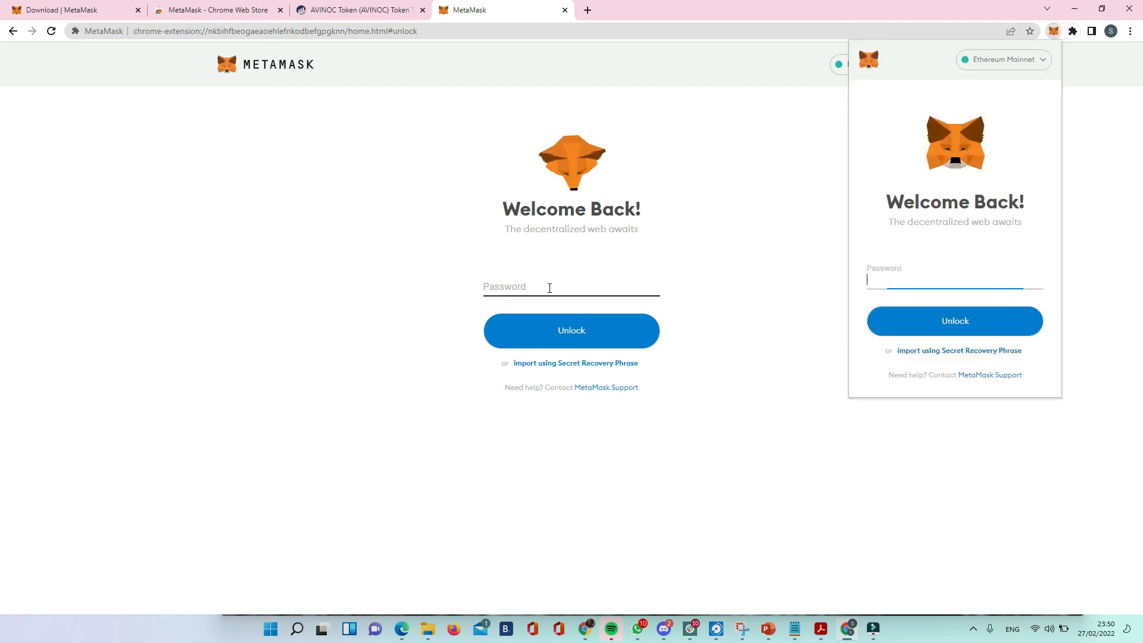
pyautogui.click(946, 282)
pyautogui.write('••')
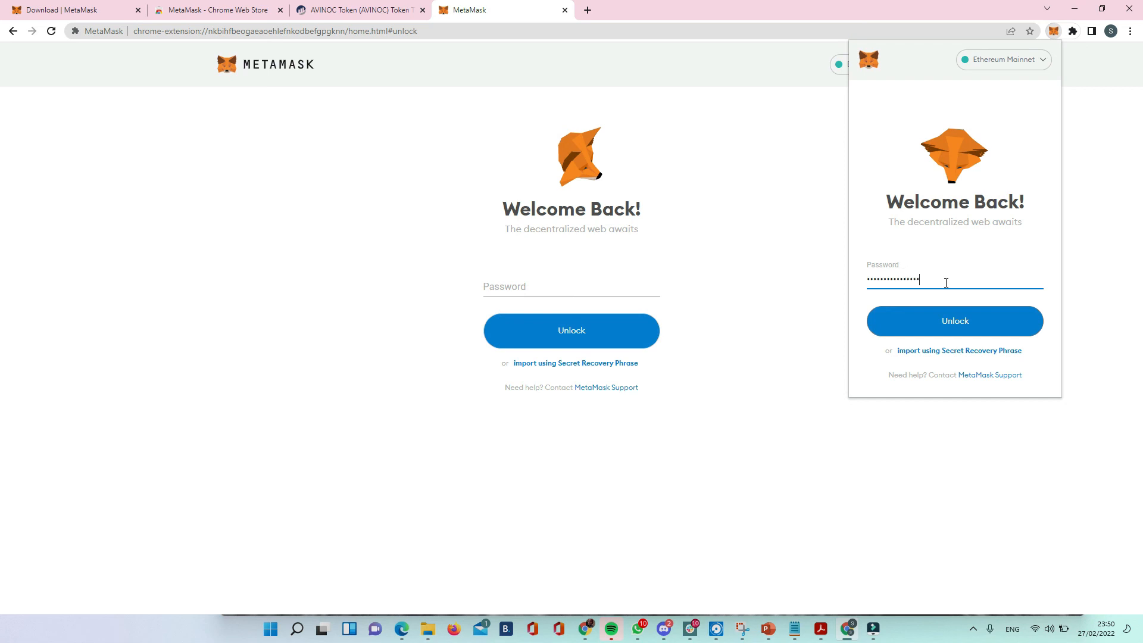
pyautogui.click(949, 322)
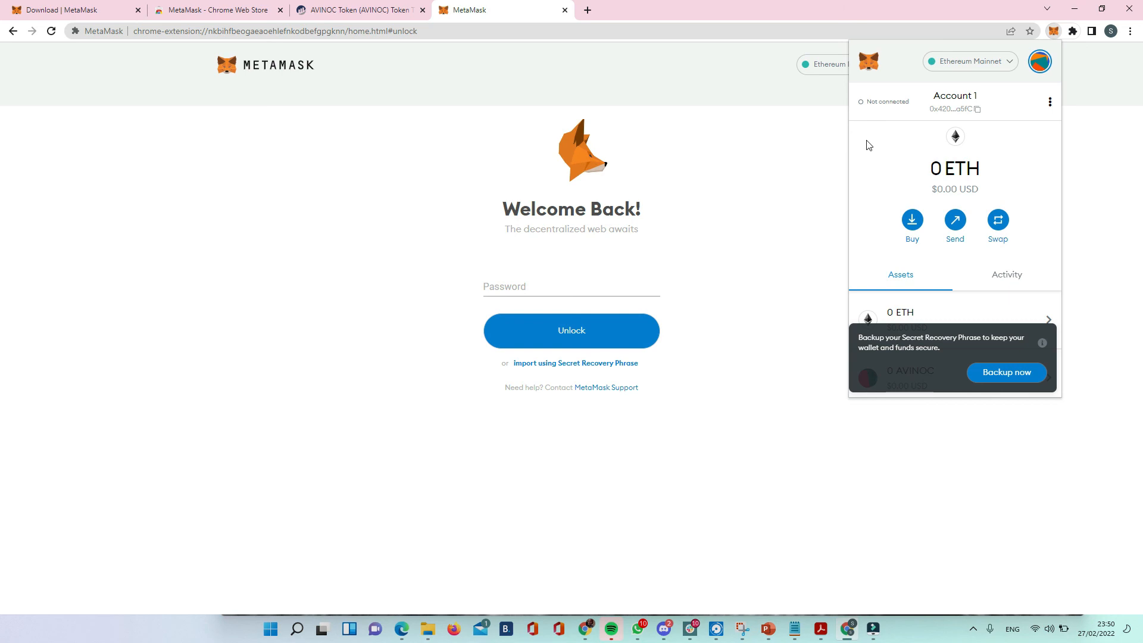
# Review the account options in the extension popup, view the details of Account 1, and close them.
pyautogui.click(1050, 102)
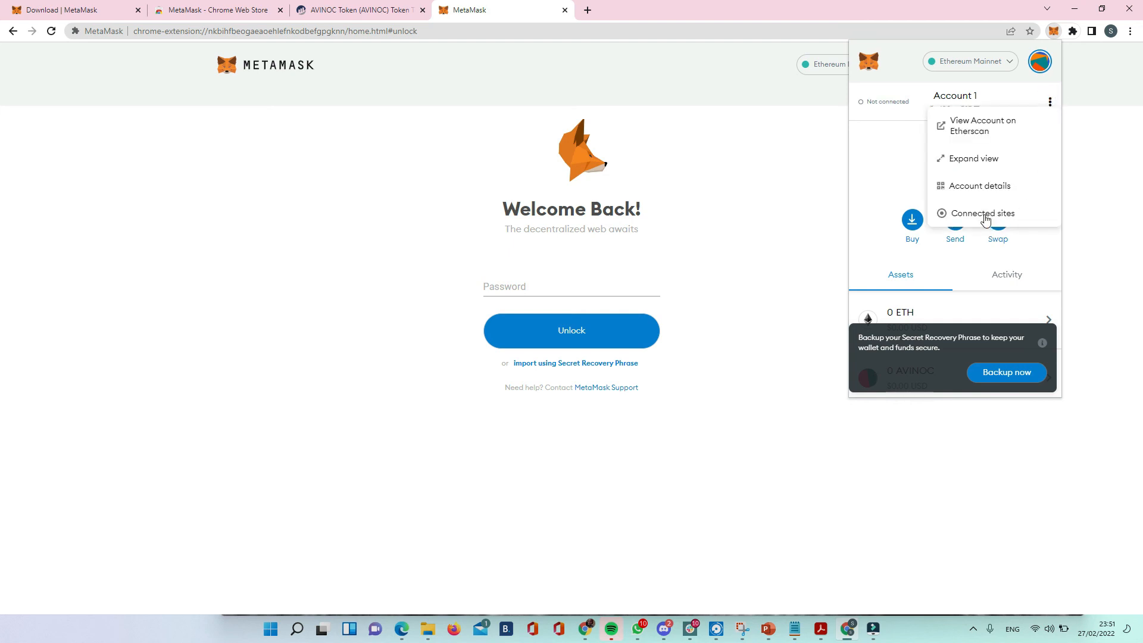
pyautogui.click(878, 113)
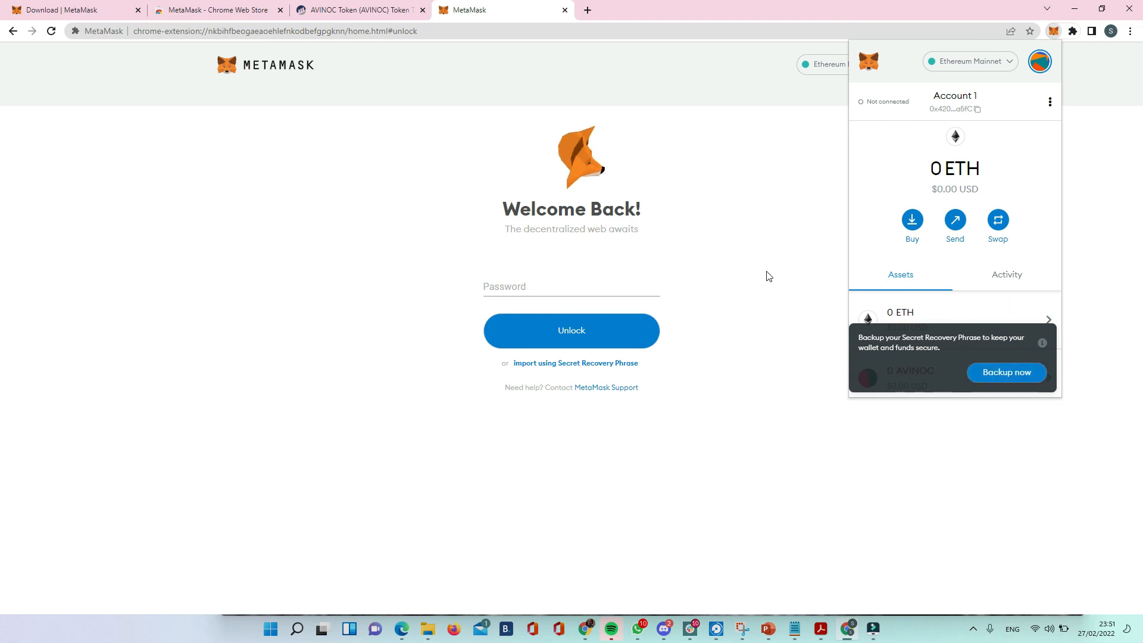
pyautogui.click(1049, 102)
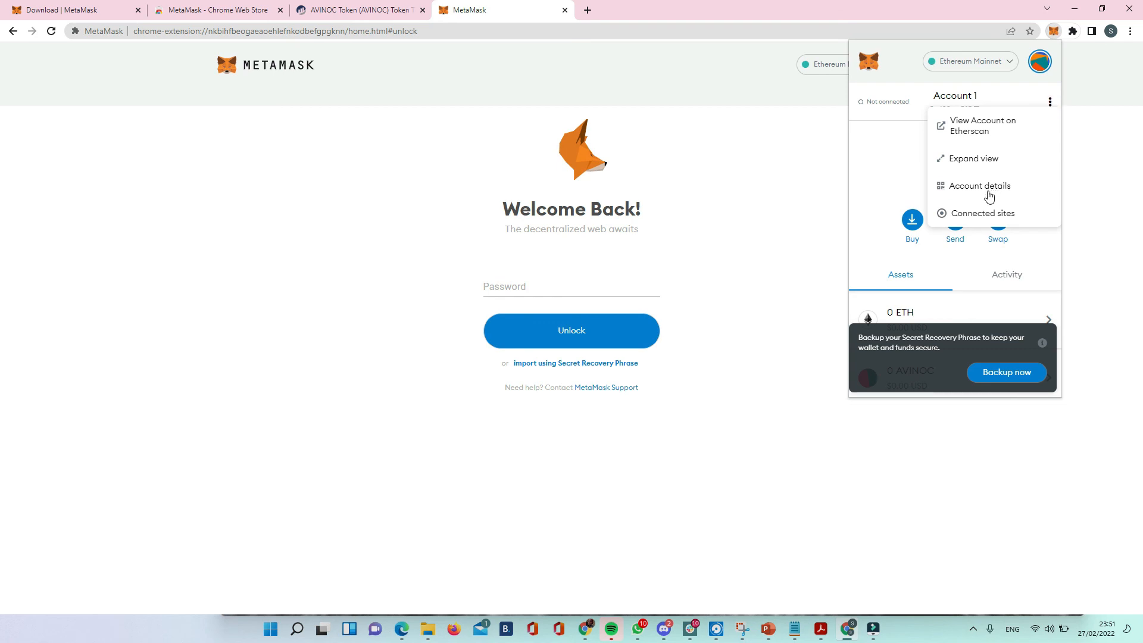
pyautogui.click(990, 191)
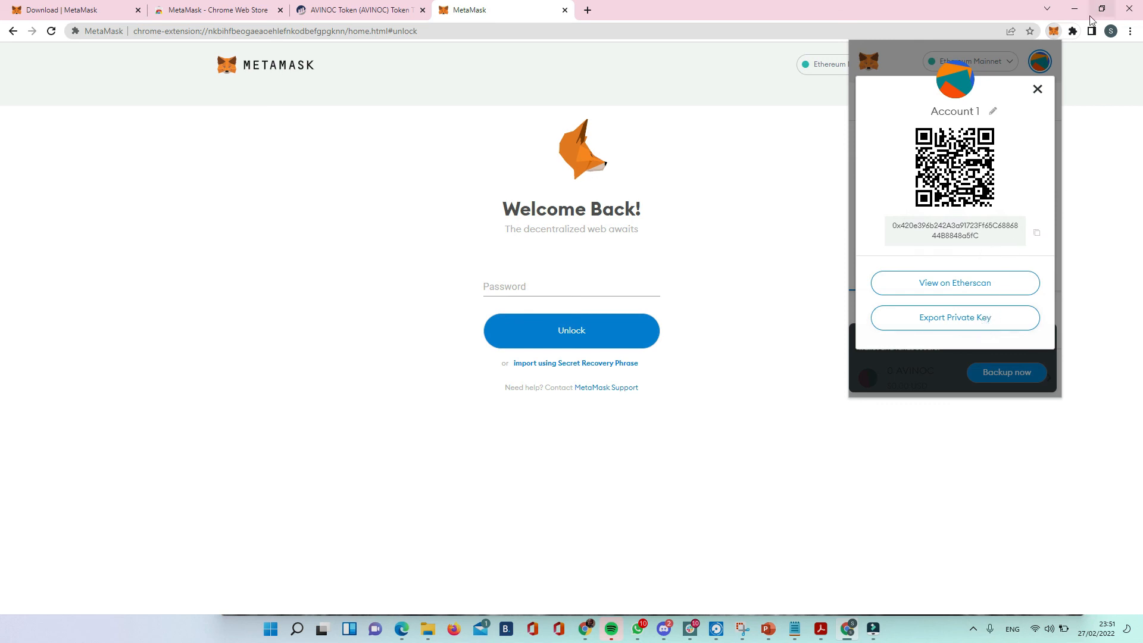
pyautogui.click(1038, 89)
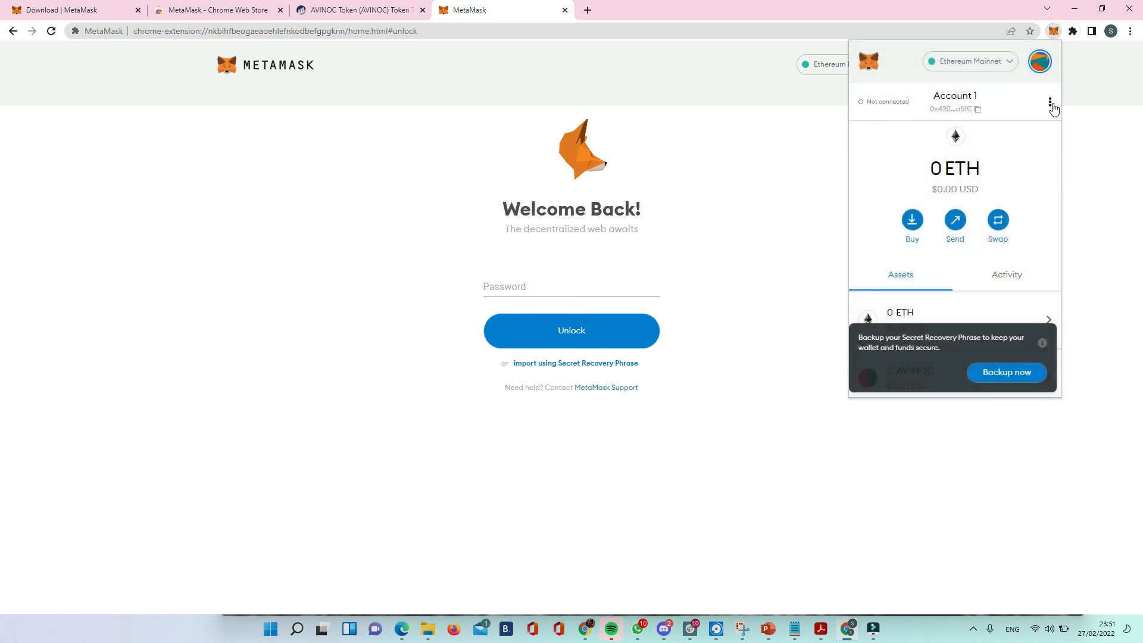
# Expand the wallet to a full browser page and look over its activity, assets and Account 1 details.
pyautogui.click(1052, 103)
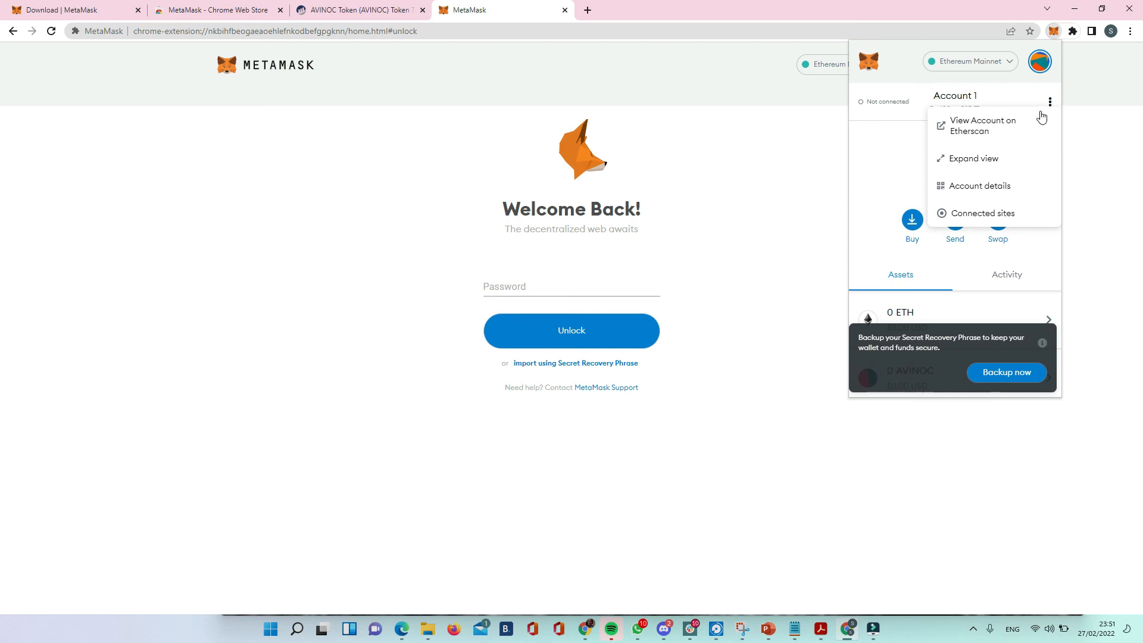
pyautogui.click(990, 160)
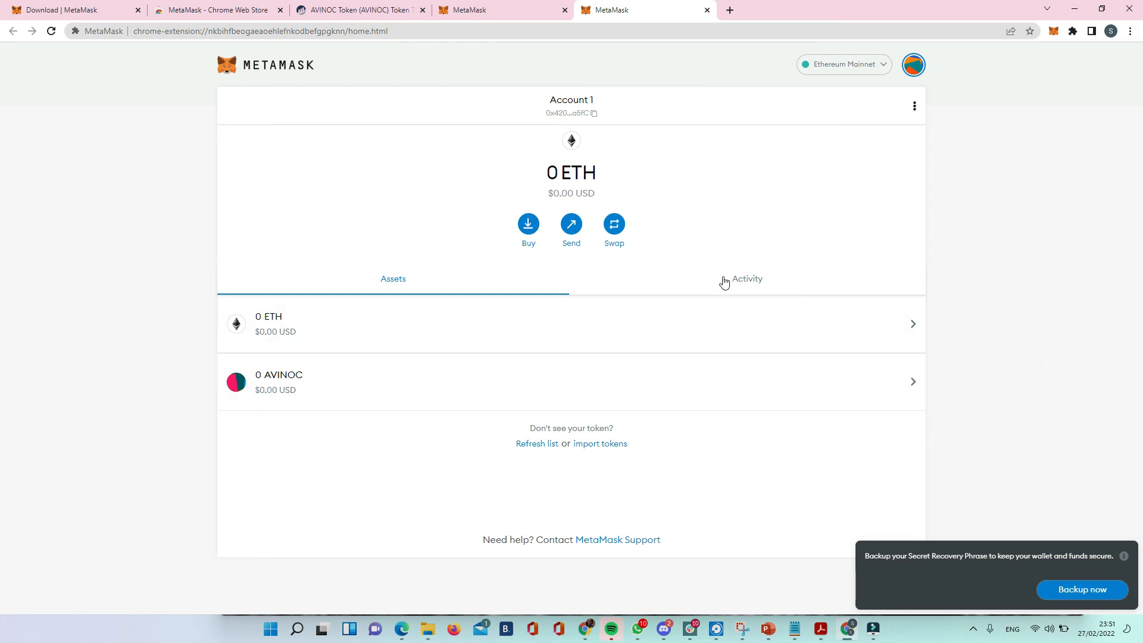
pyautogui.click(753, 281)
pyautogui.click(375, 281)
pyautogui.click(915, 106)
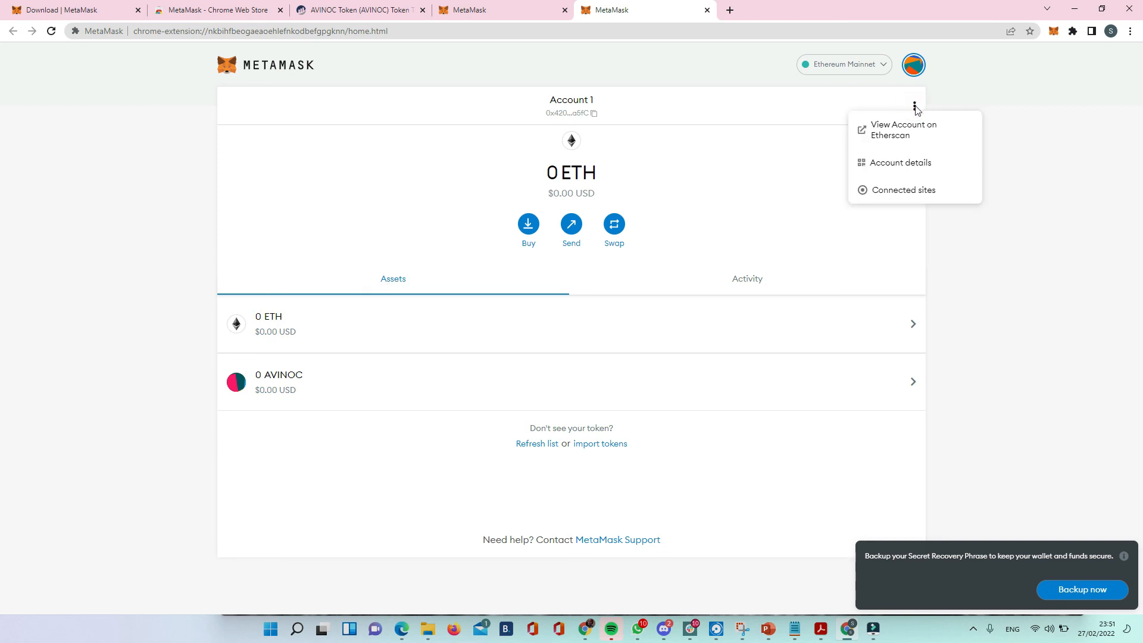
pyautogui.click(899, 163)
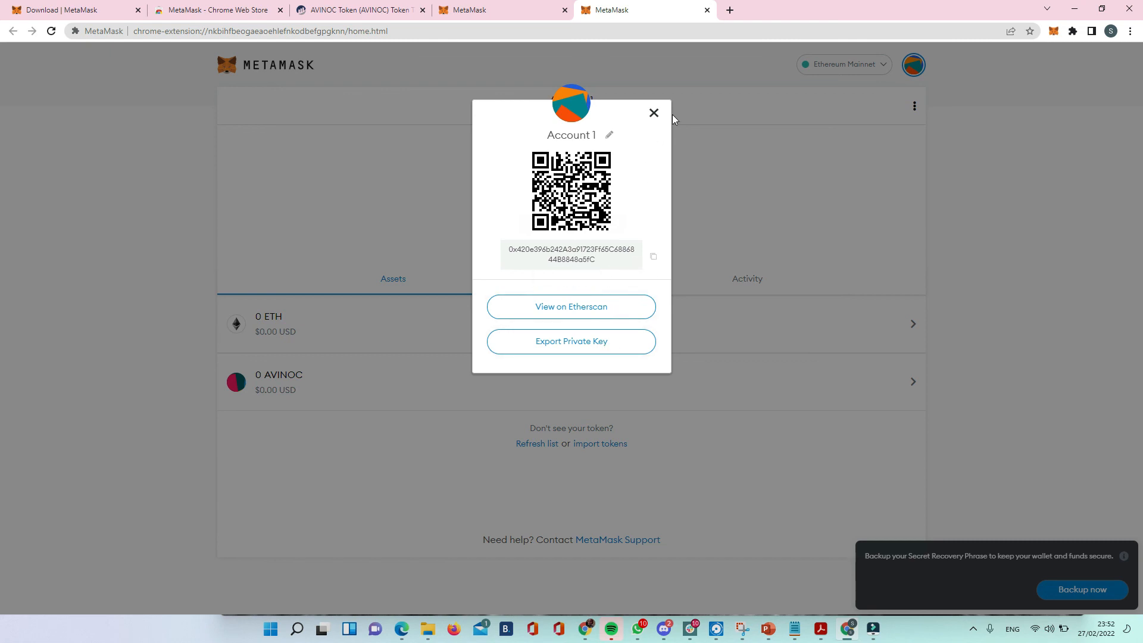
pyautogui.click(655, 113)
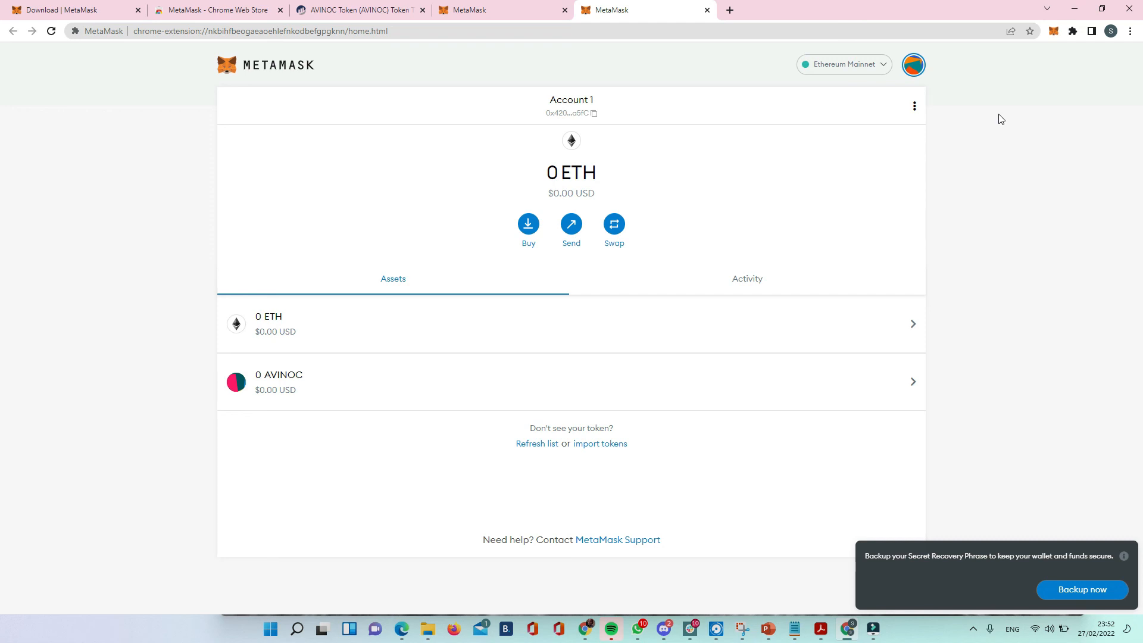
# Lock the wallet and close both MetaMask wallet pages.
pyautogui.click(913, 70)
pyautogui.click(915, 96)
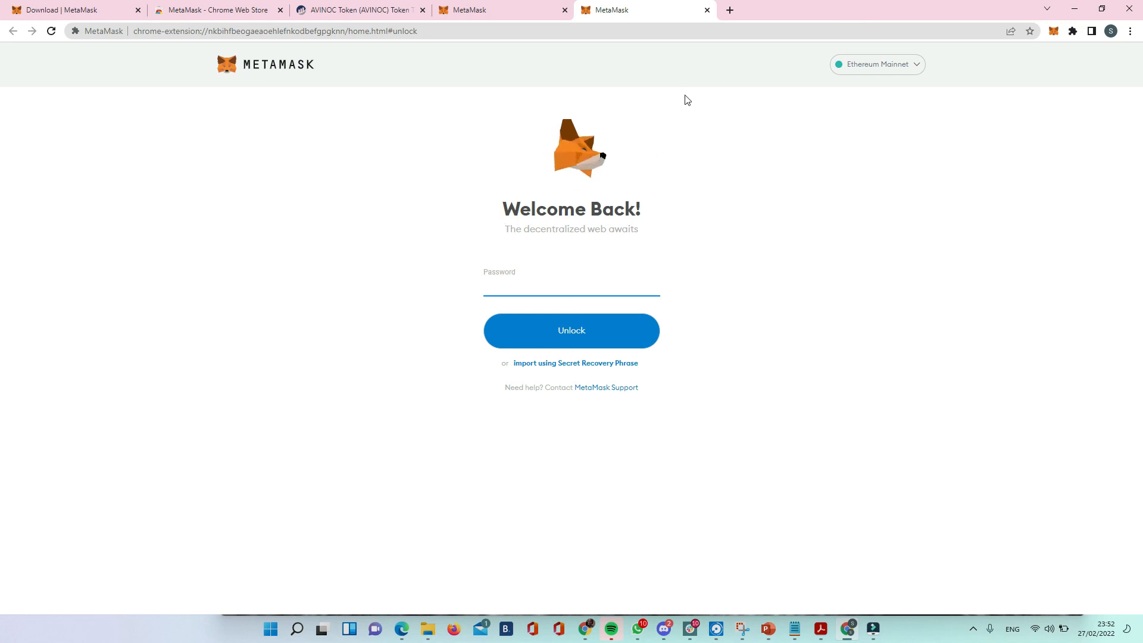
pyautogui.click(708, 10)
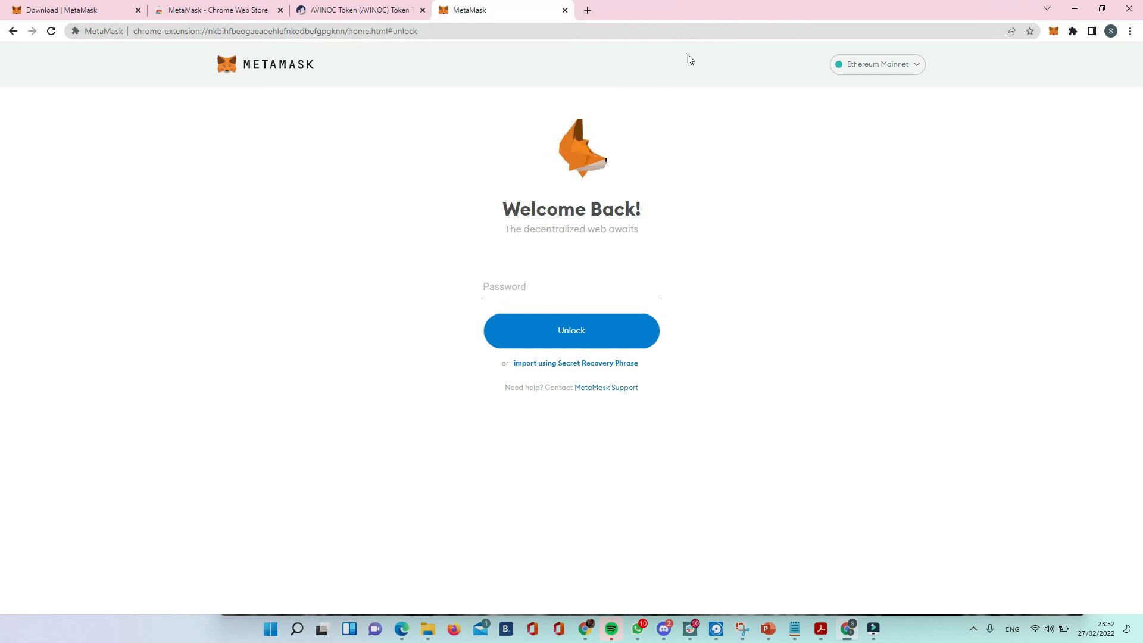
pyautogui.click(564, 10)
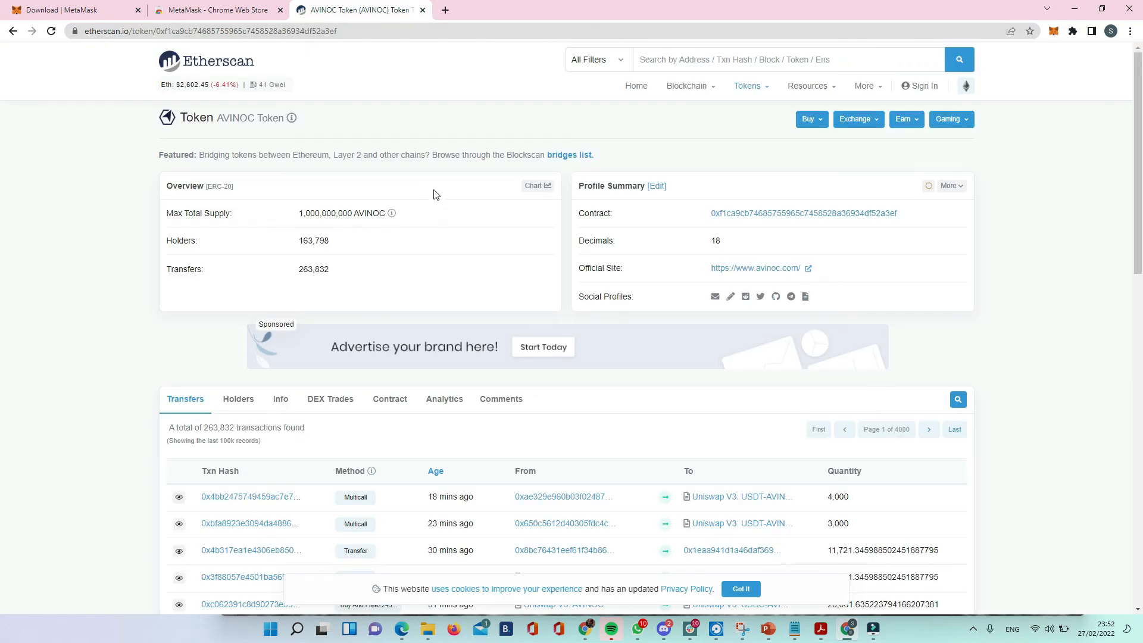